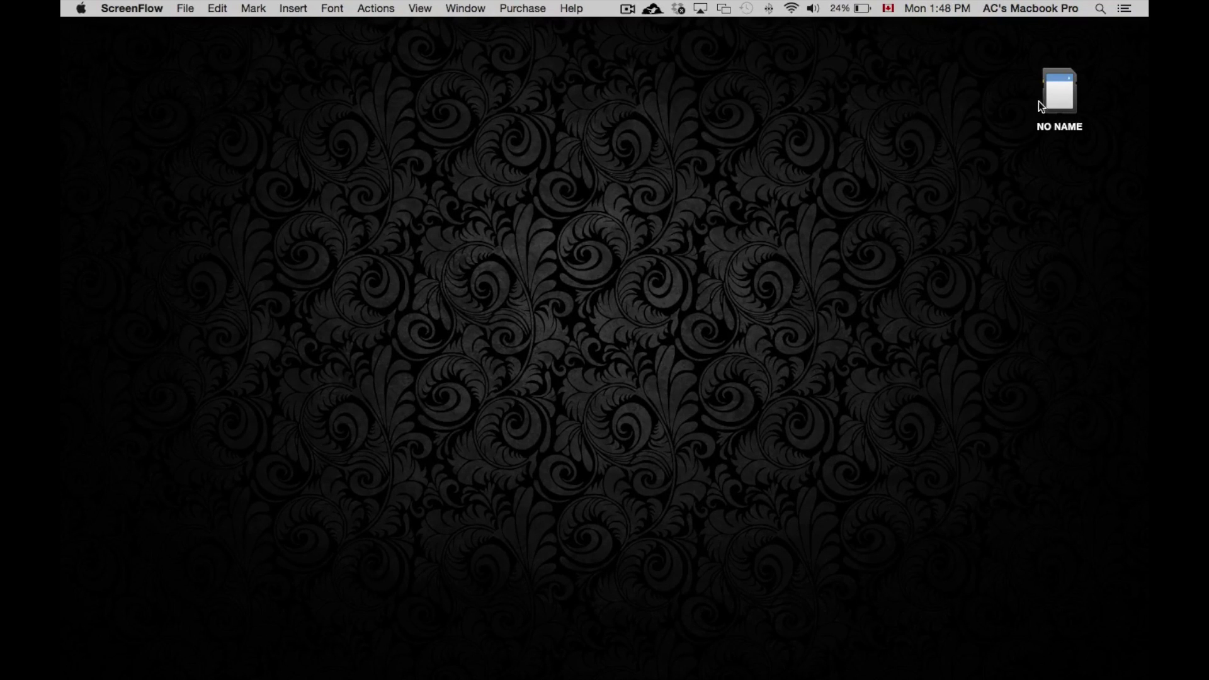
- Move the NO NAME card icon to the desktop centre and check in Finder that the card is empty
{"action": "left_click_drag", "start_coordinate": [1059, 94], "coordinate": [591, 170]}
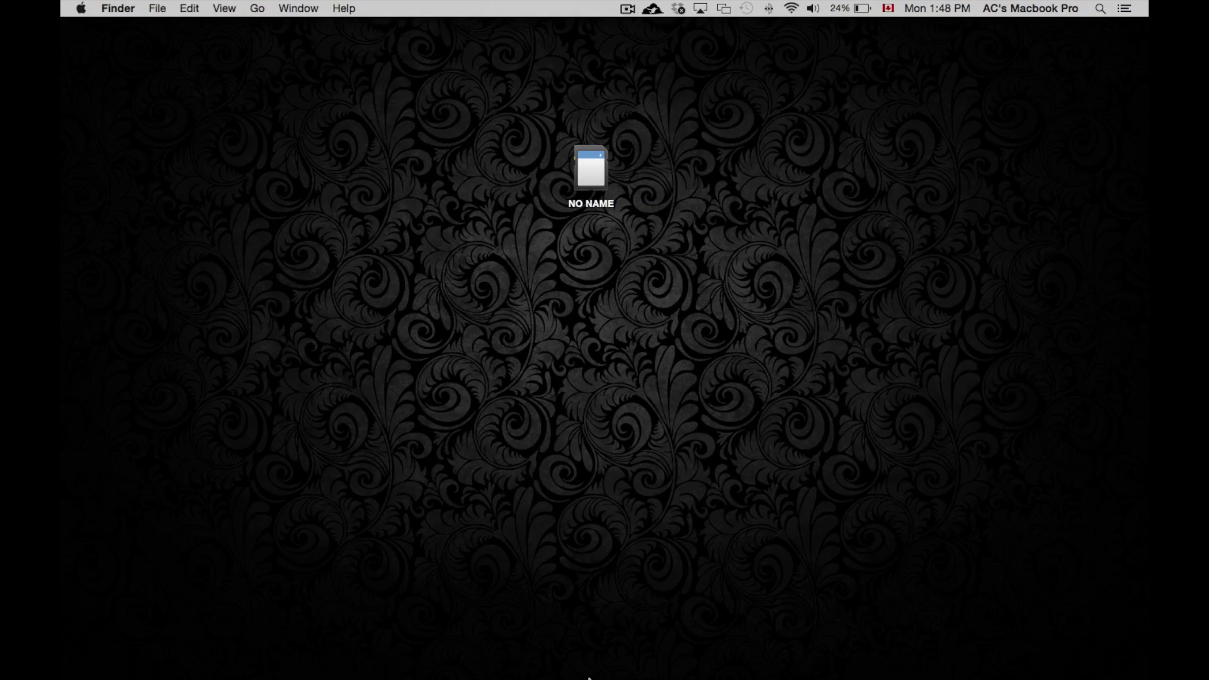
{"action": "mouse_move", "coordinate": [138, 652]}
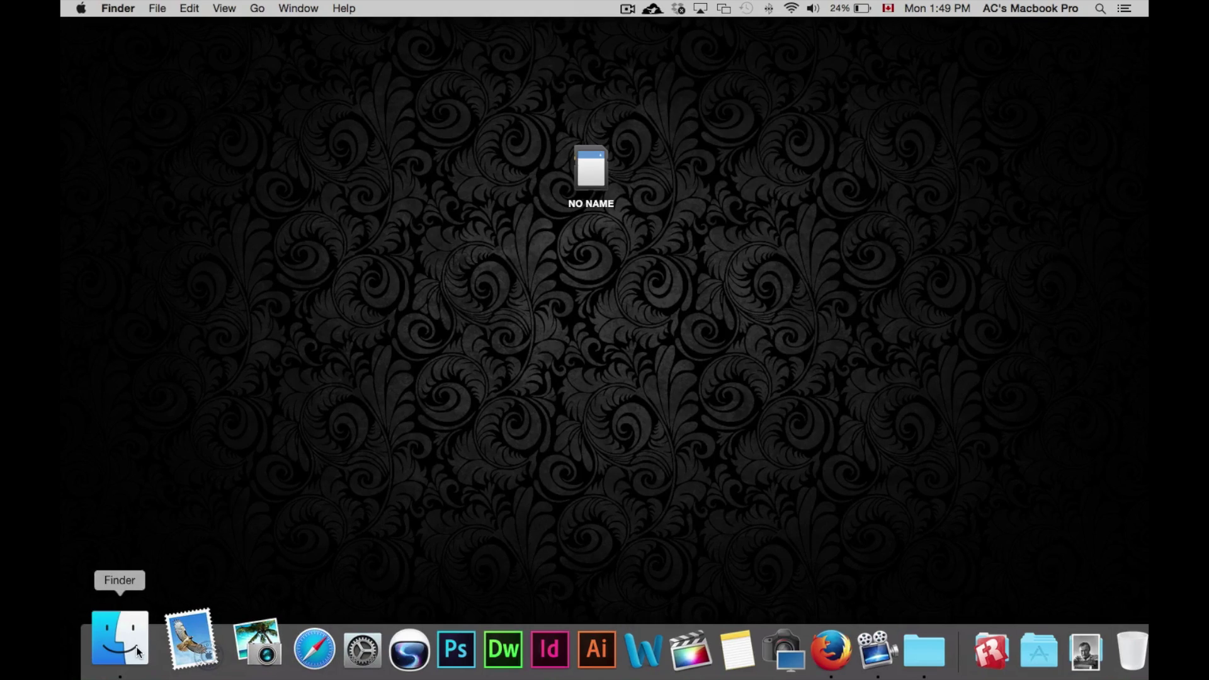
{"action": "left_click", "coordinate": [120, 638]}
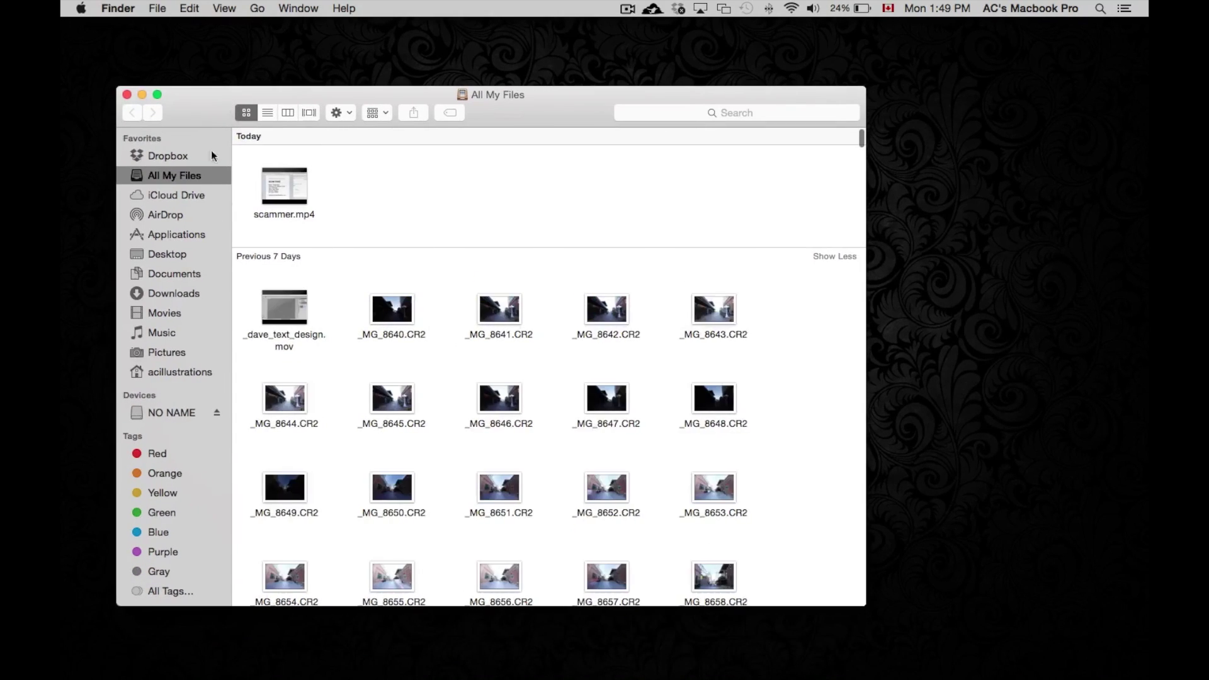
{"action": "left_click", "coordinate": [163, 411]}
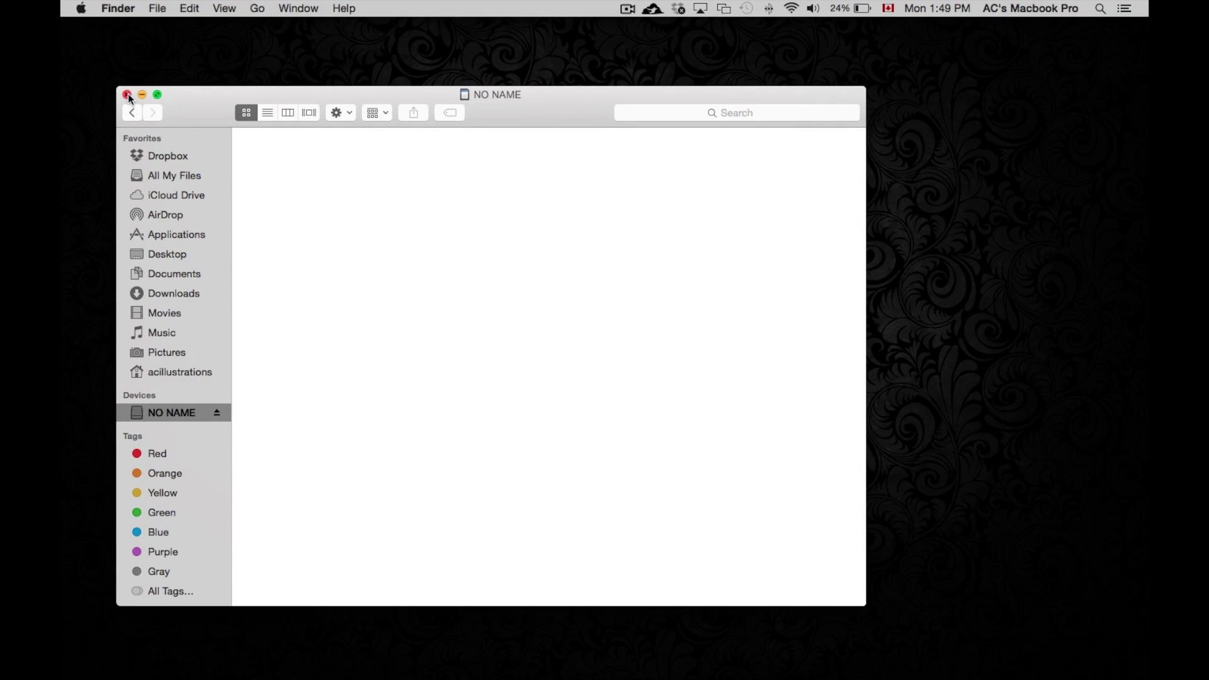
{"action": "left_click", "coordinate": [127, 95]}
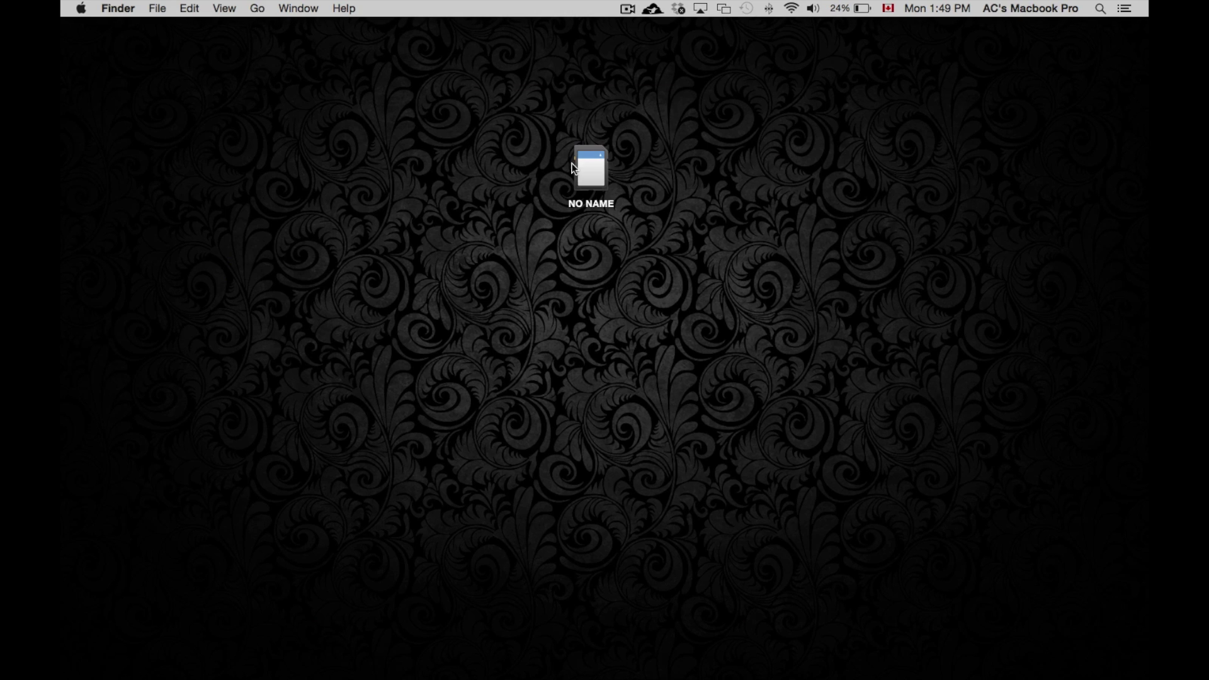
- Reposition the NO NAME icon, glance at its context menu, then bring up Spotlight search
{"action": "left_click_drag", "start_coordinate": [573, 165], "coordinate": [581, 255]}
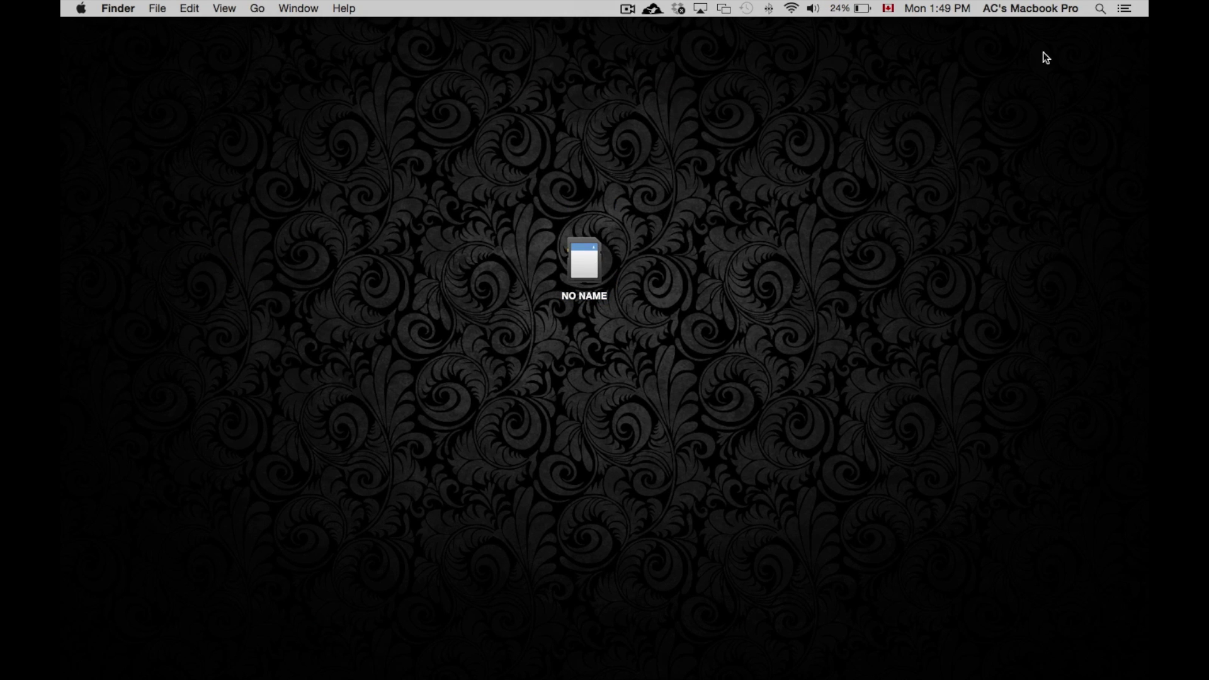
{"action": "right_click", "coordinate": [581, 274]}
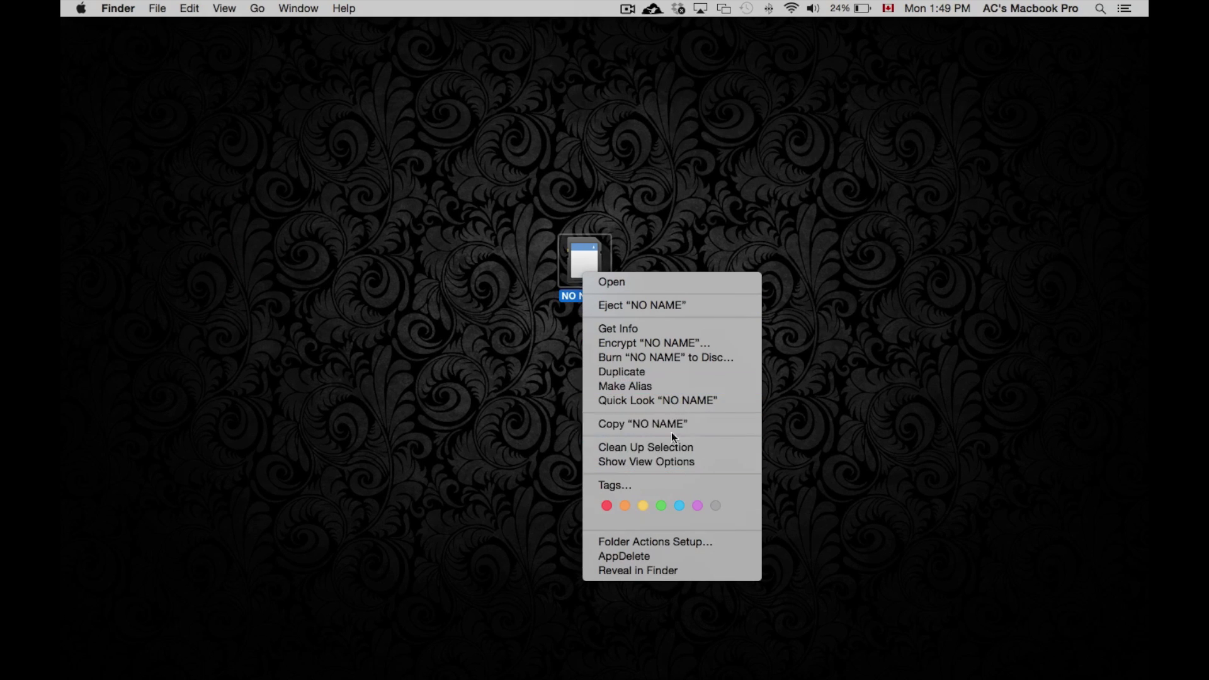
{"action": "left_click", "coordinate": [917, 249]}
{"action": "left_click", "coordinate": [703, 201]}
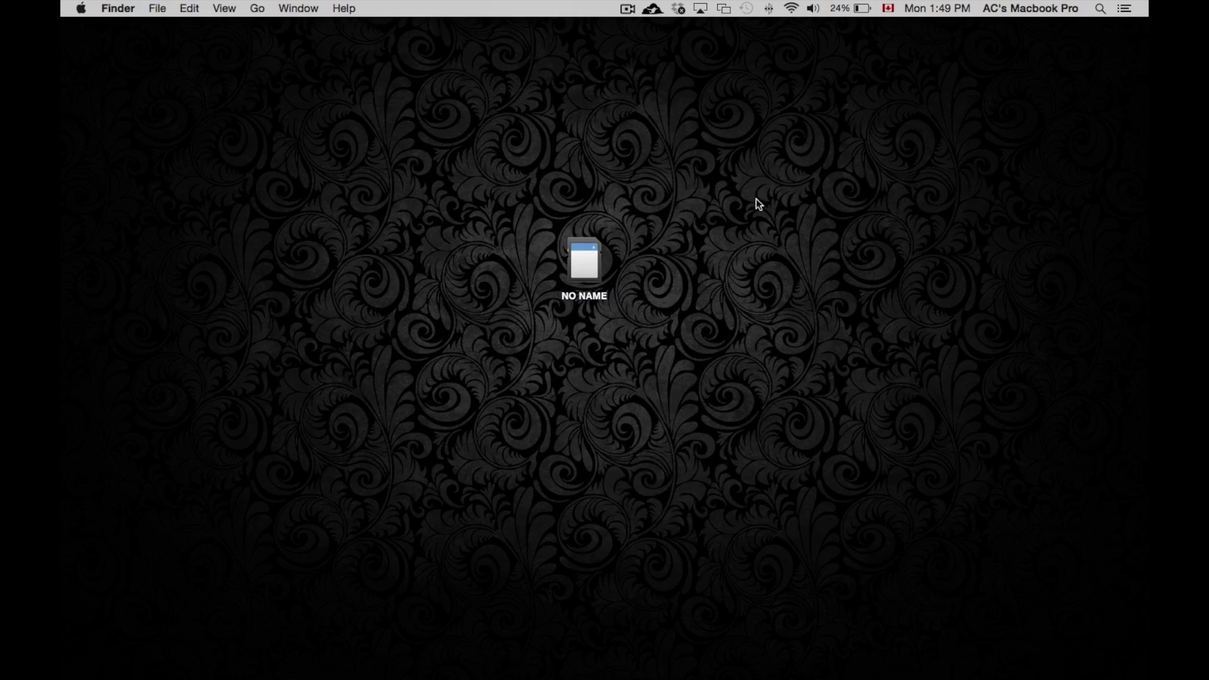
{"action": "left_click", "coordinate": [1100, 8]}
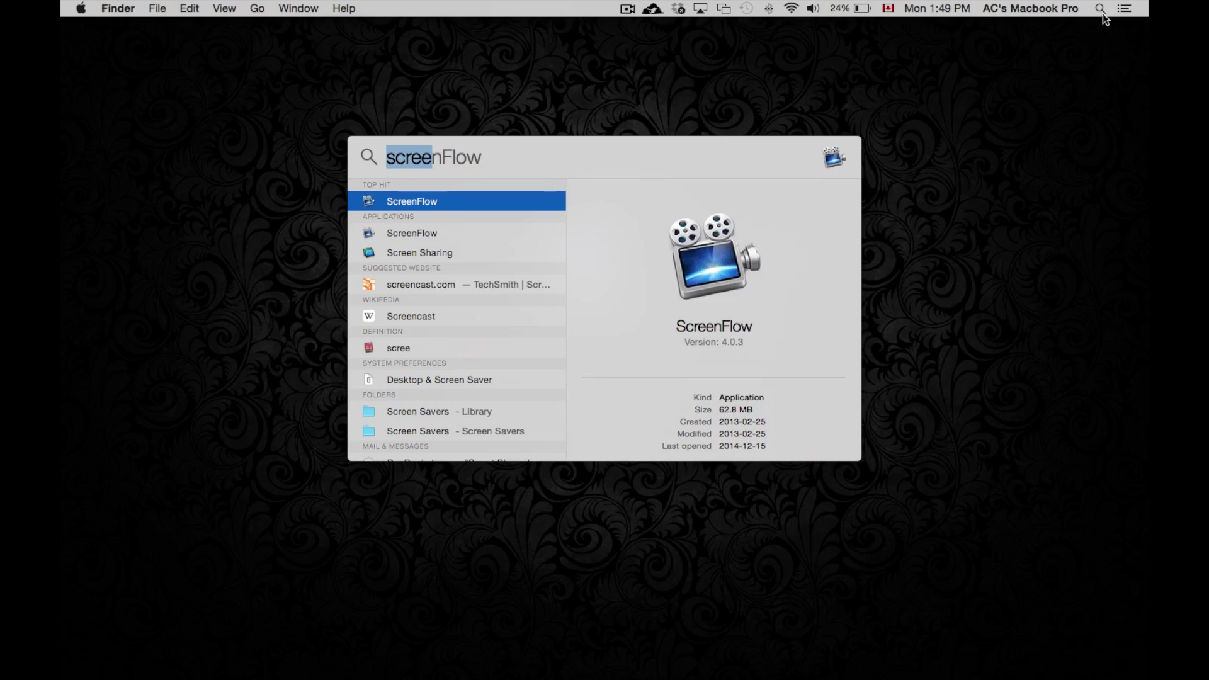
{"action": "type", "text": "disk"}
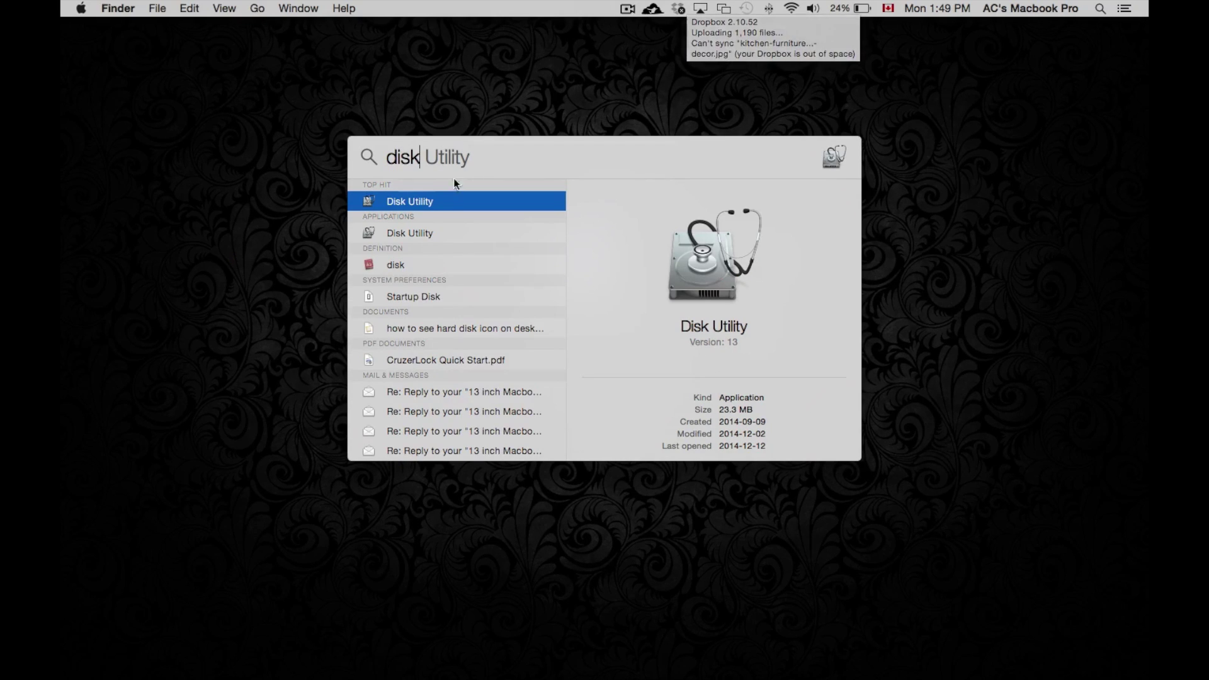
- Launch Disk Utility from the Spotlight results for 'disk'
{"action": "left_click", "coordinate": [435, 233]}
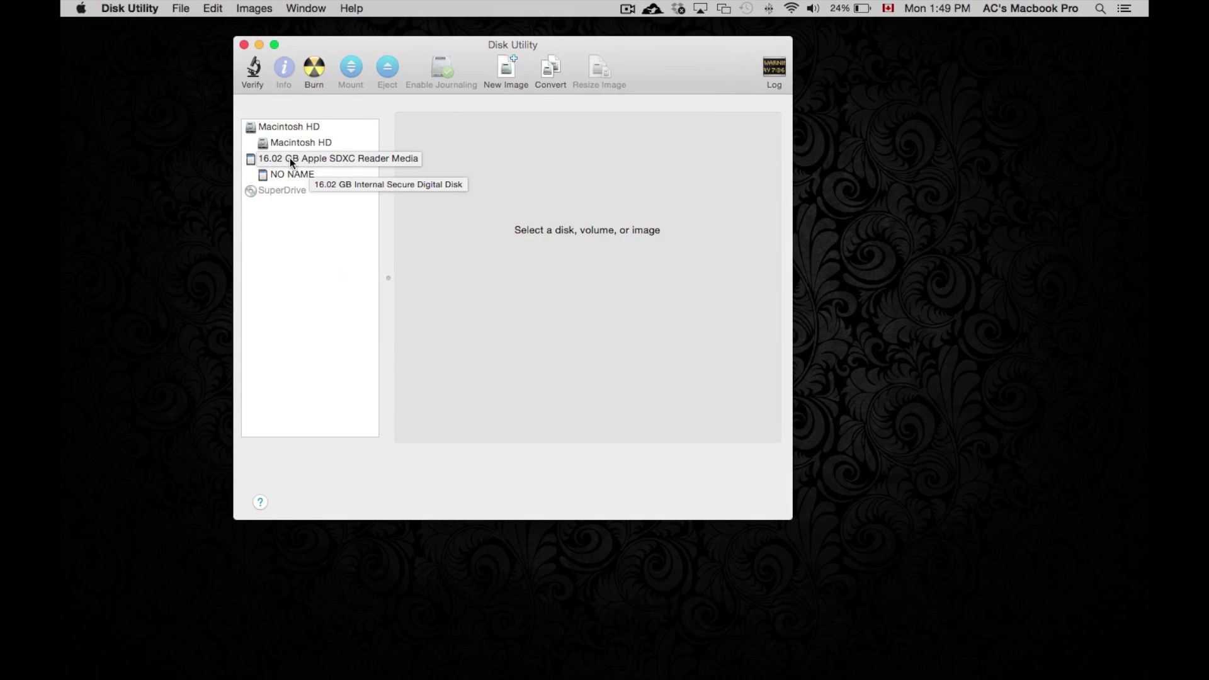
- Inspect the NO NAME volume's details, confirming its MS-DOS (FAT32) format
{"action": "left_click", "coordinate": [290, 158]}
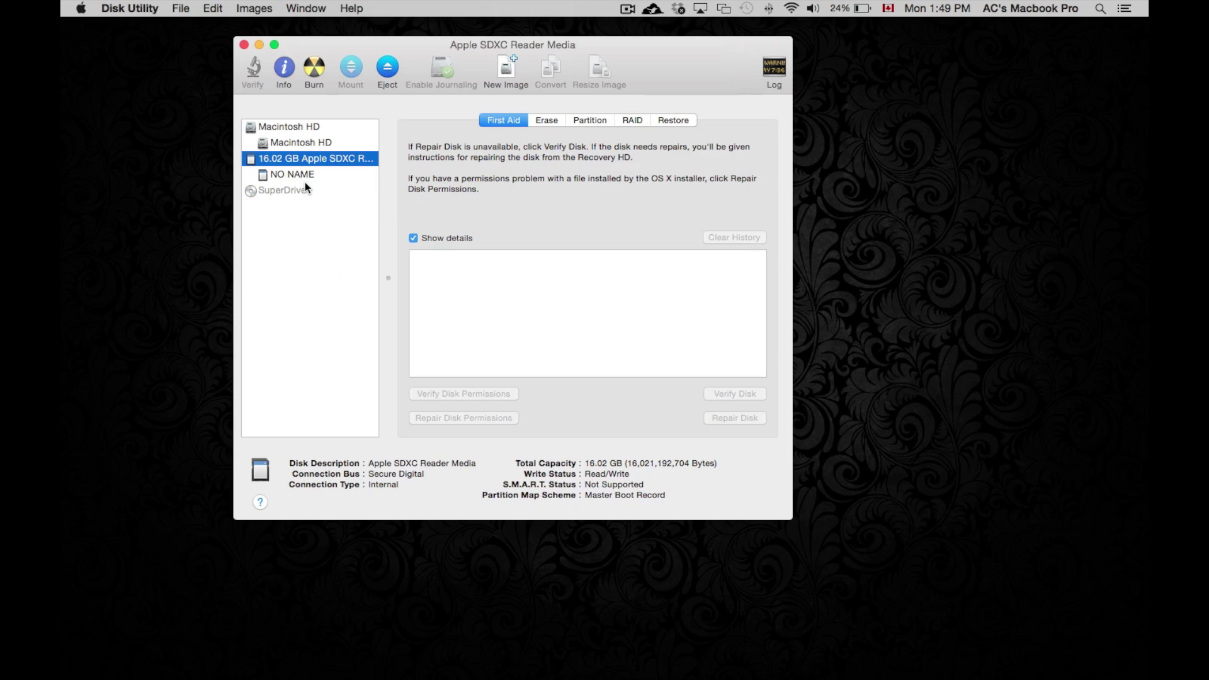
{"action": "left_click", "coordinate": [287, 174]}
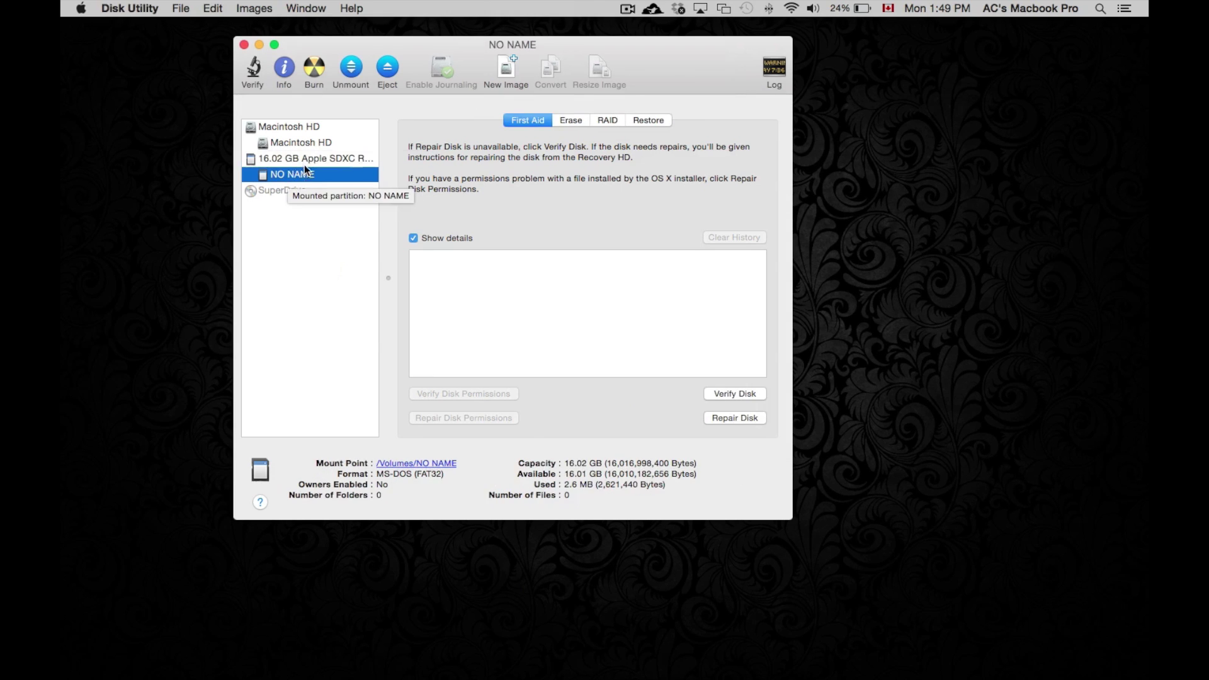
{"action": "left_click", "coordinate": [294, 176]}
{"action": "left_click", "coordinate": [305, 163]}
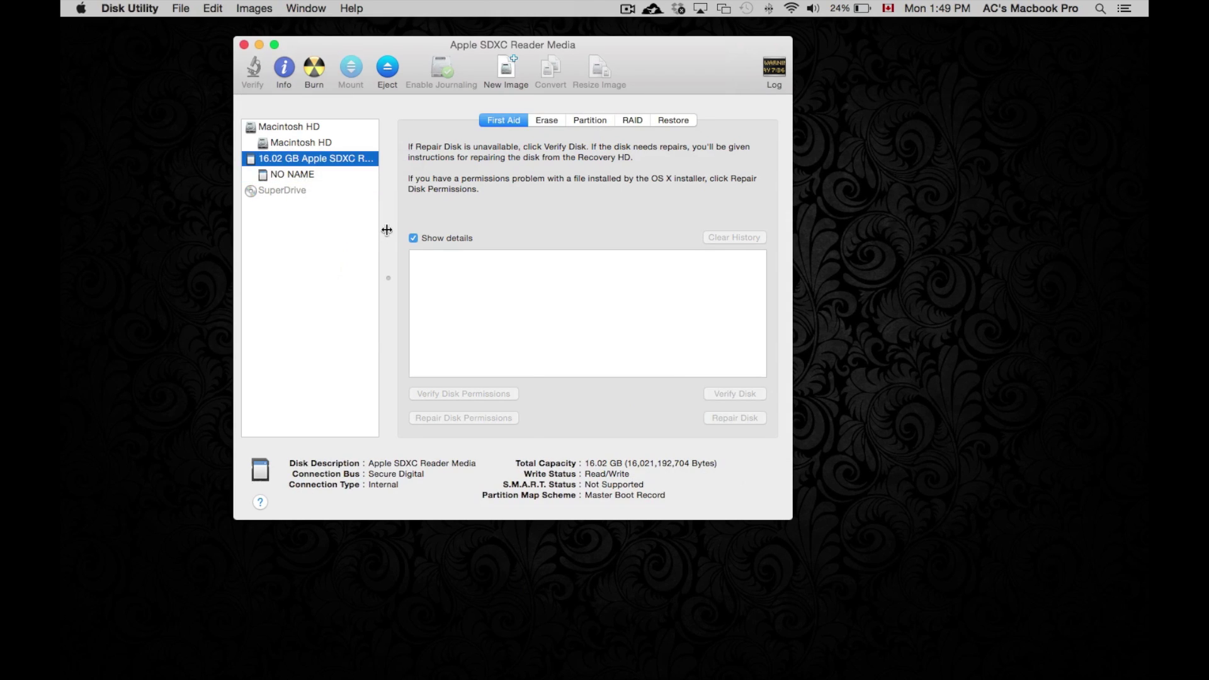
{"action": "left_click", "coordinate": [298, 177]}
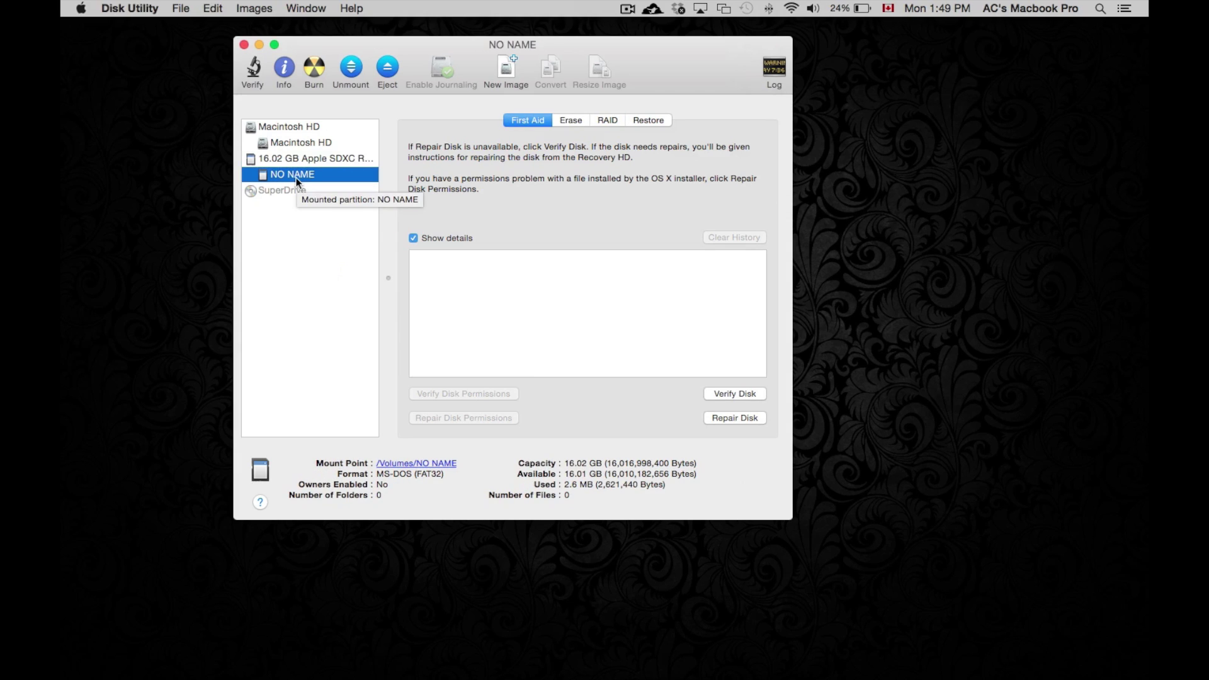
{"action": "left_click_drag", "start_coordinate": [376, 475], "coordinate": [450, 476]}
{"action": "left_click", "coordinate": [451, 485]}
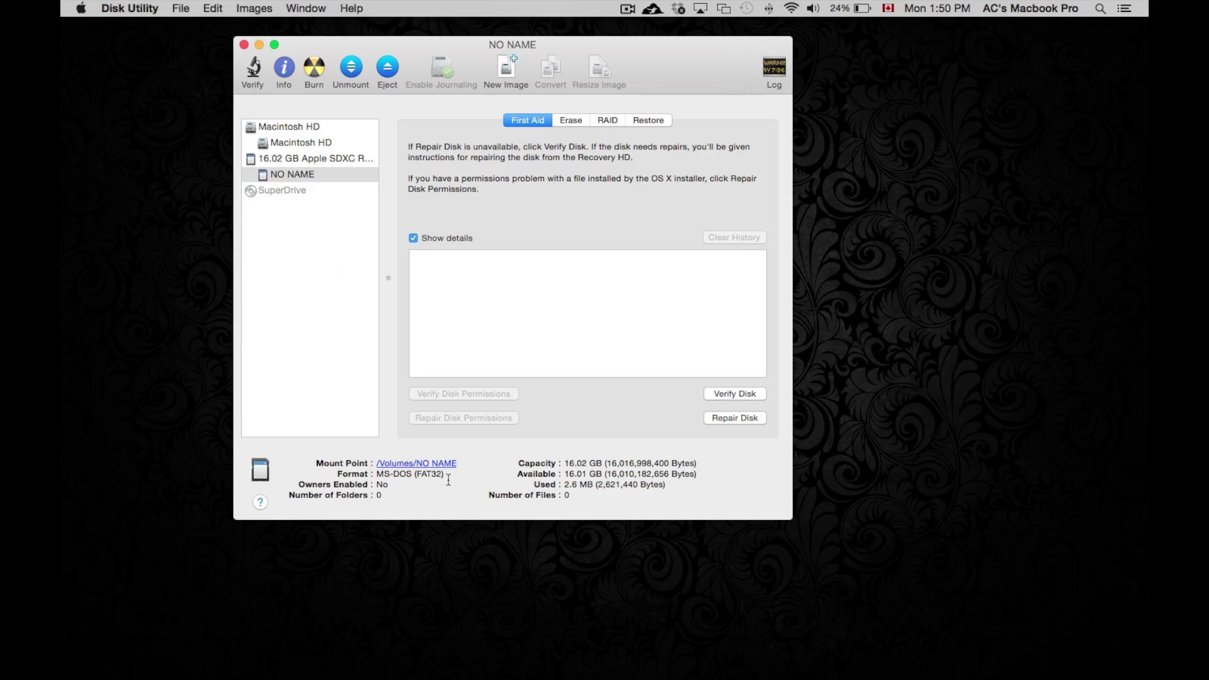
- Select the whole 16.02 GB Apple SDXC card and show its erase settings
{"action": "left_click", "coordinate": [316, 158]}
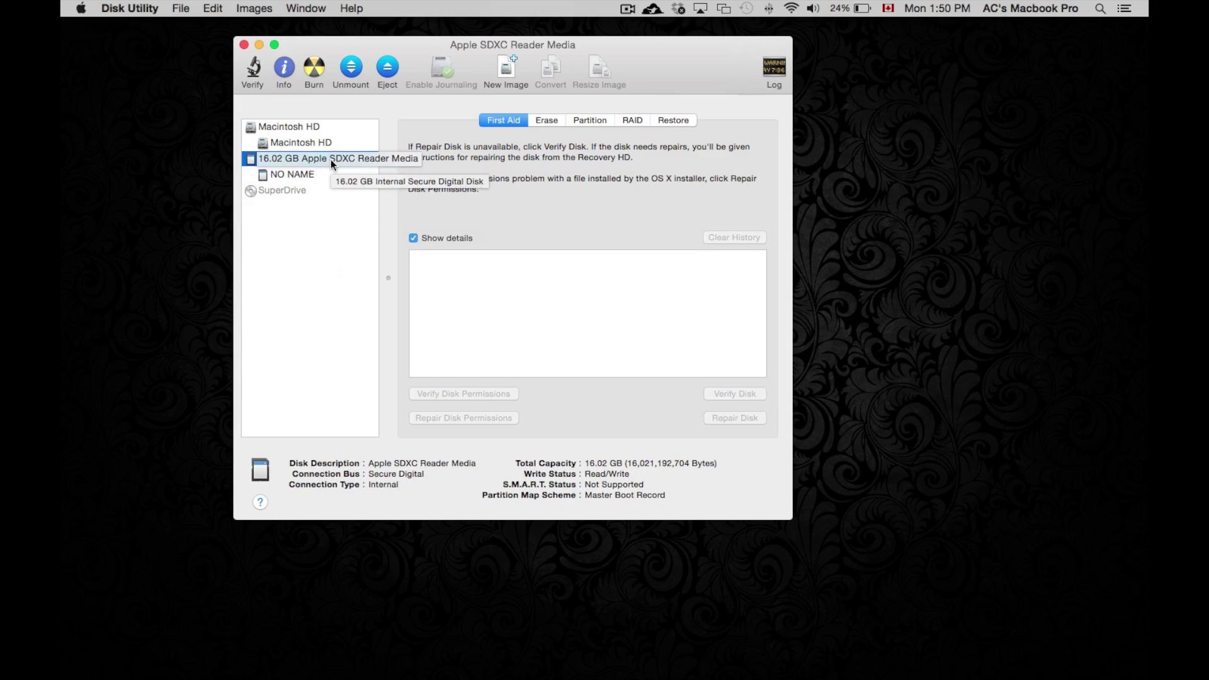
{"action": "left_click", "coordinate": [547, 120]}
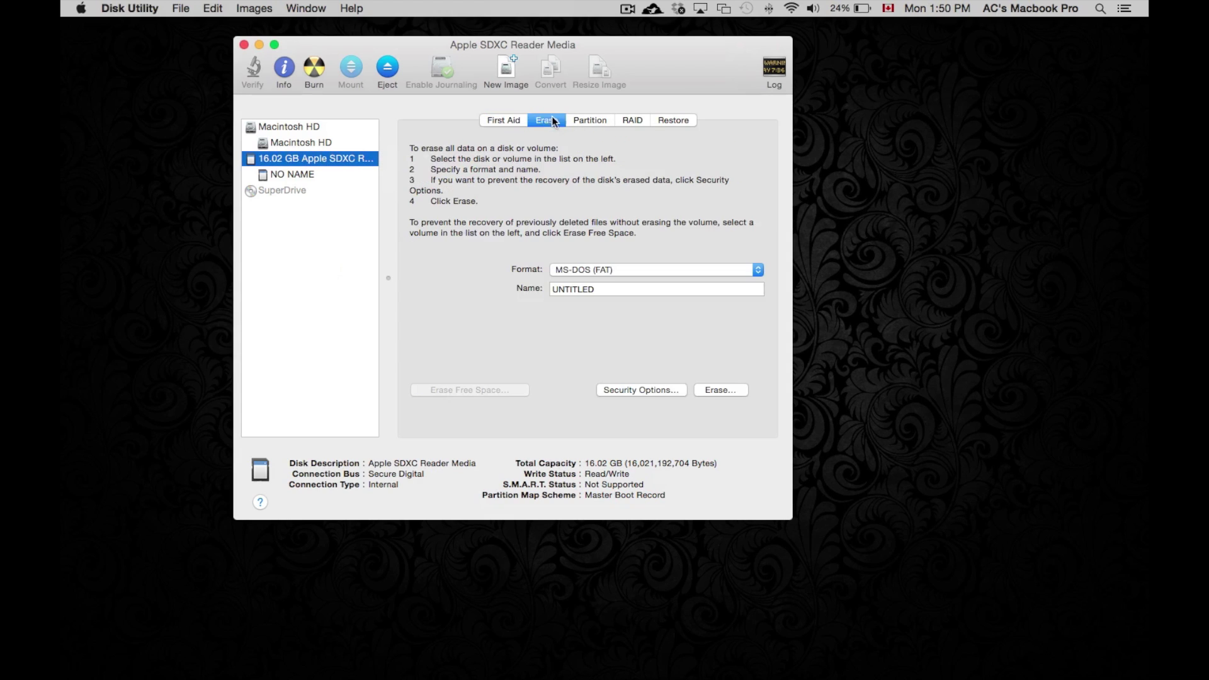
{"action": "left_click", "coordinate": [754, 270]}
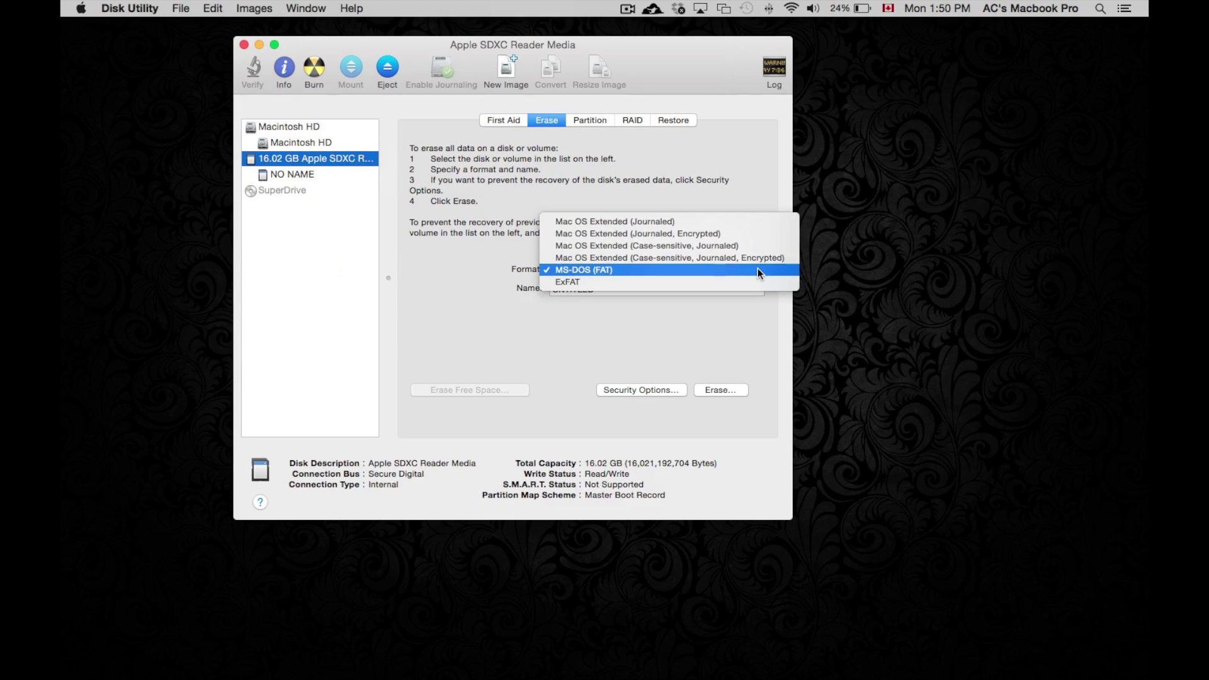
{"action": "left_click", "coordinate": [701, 283]}
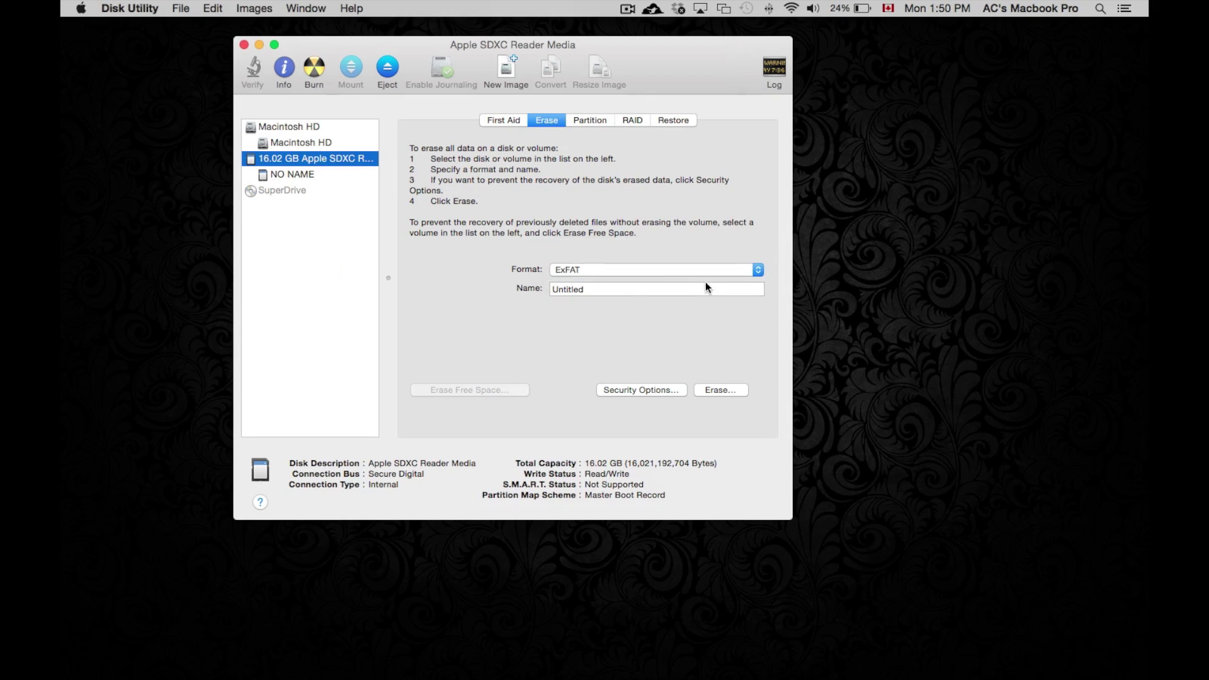
{"action": "left_click", "coordinate": [733, 271]}
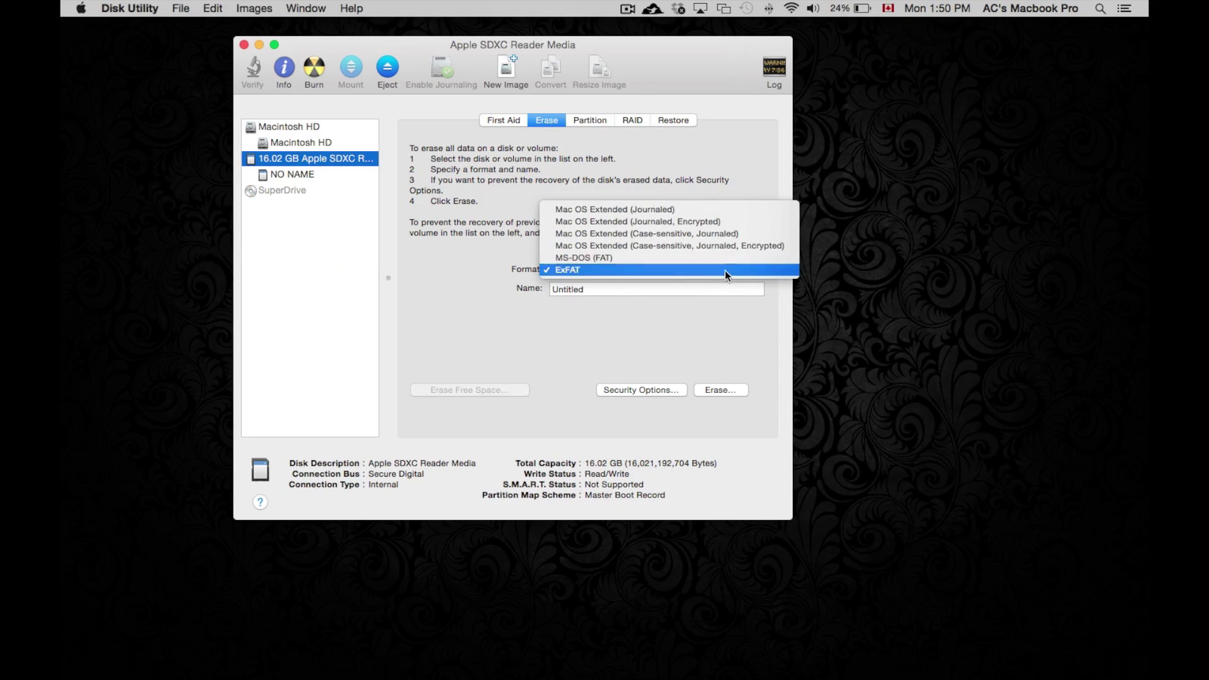
{"action": "left_click", "coordinate": [708, 258]}
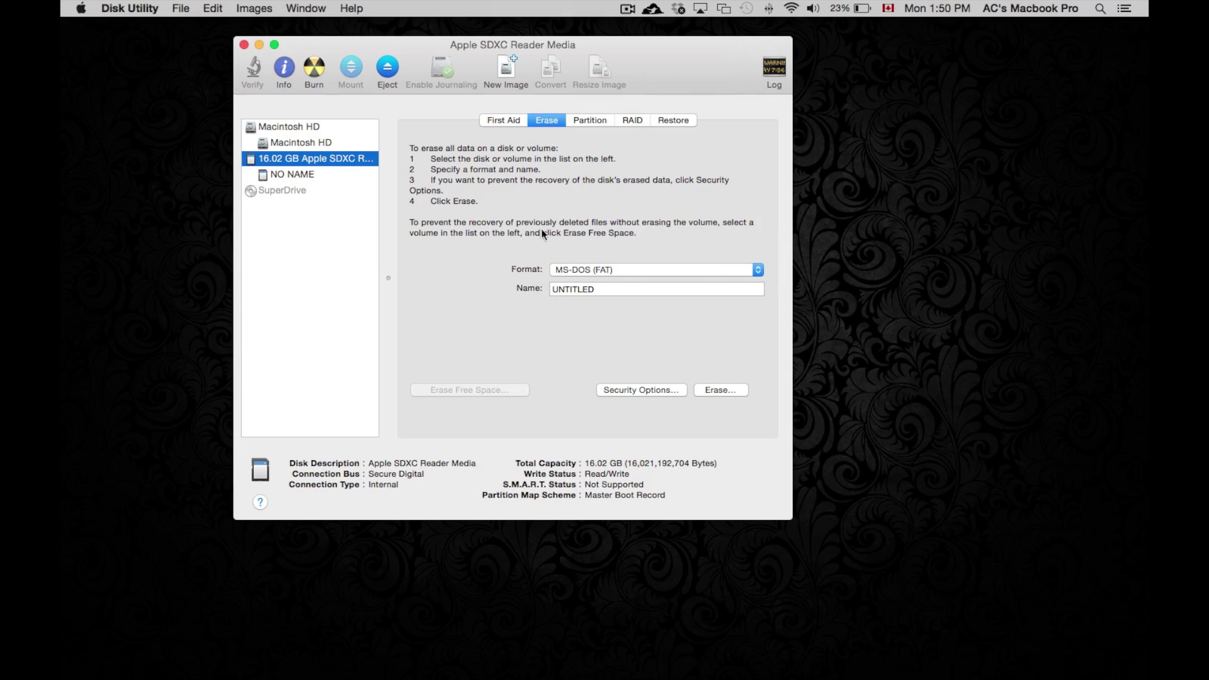
{"action": "left_click", "coordinate": [629, 271]}
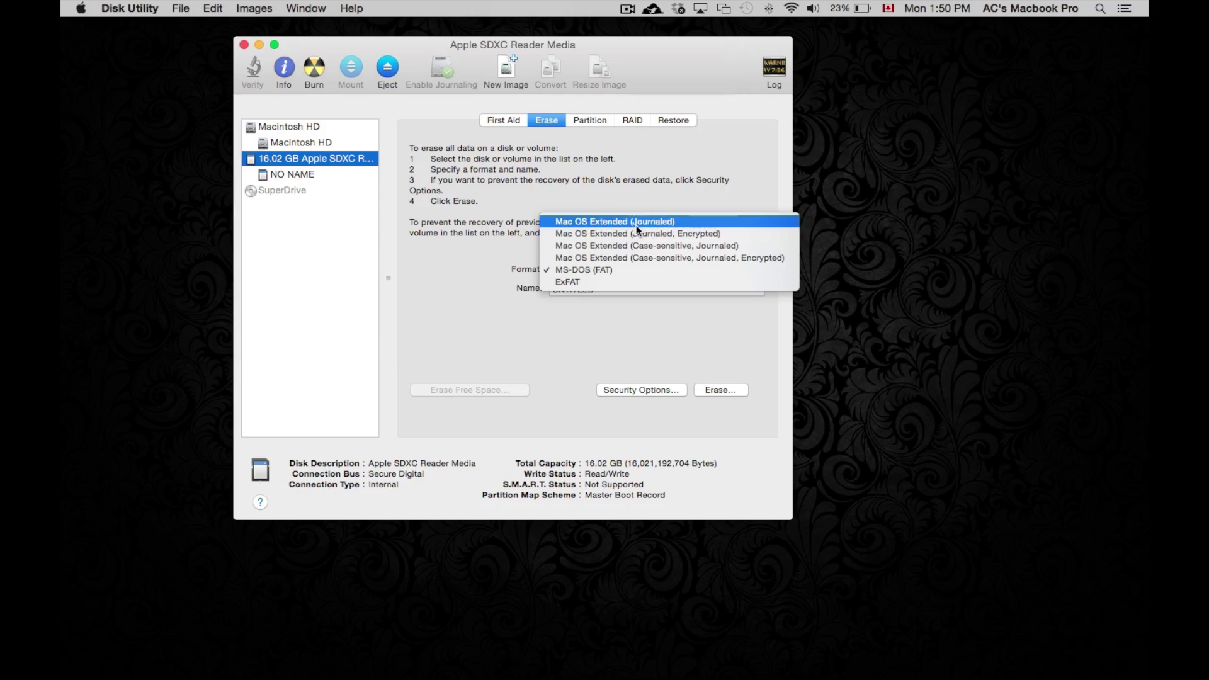
- Erase the whole 16.02 GB SD card as MS-DOS (FAT), confirming the erase
{"action": "left_click", "coordinate": [590, 273]}
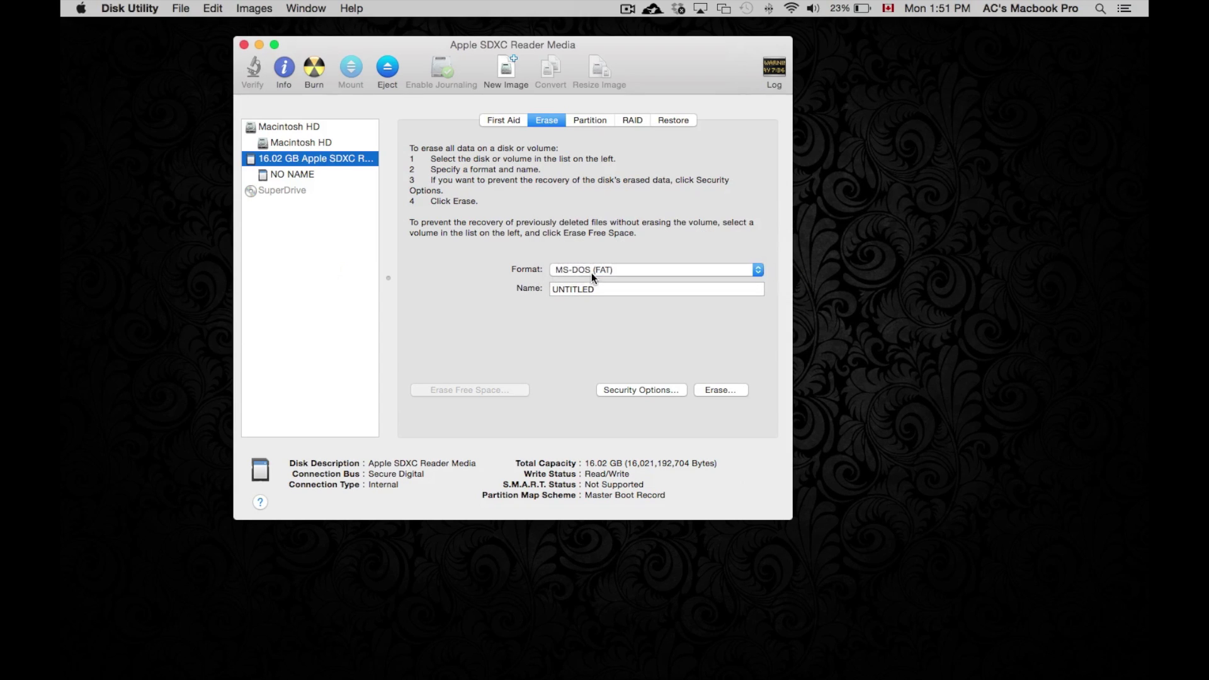
{"action": "left_click", "coordinate": [721, 389]}
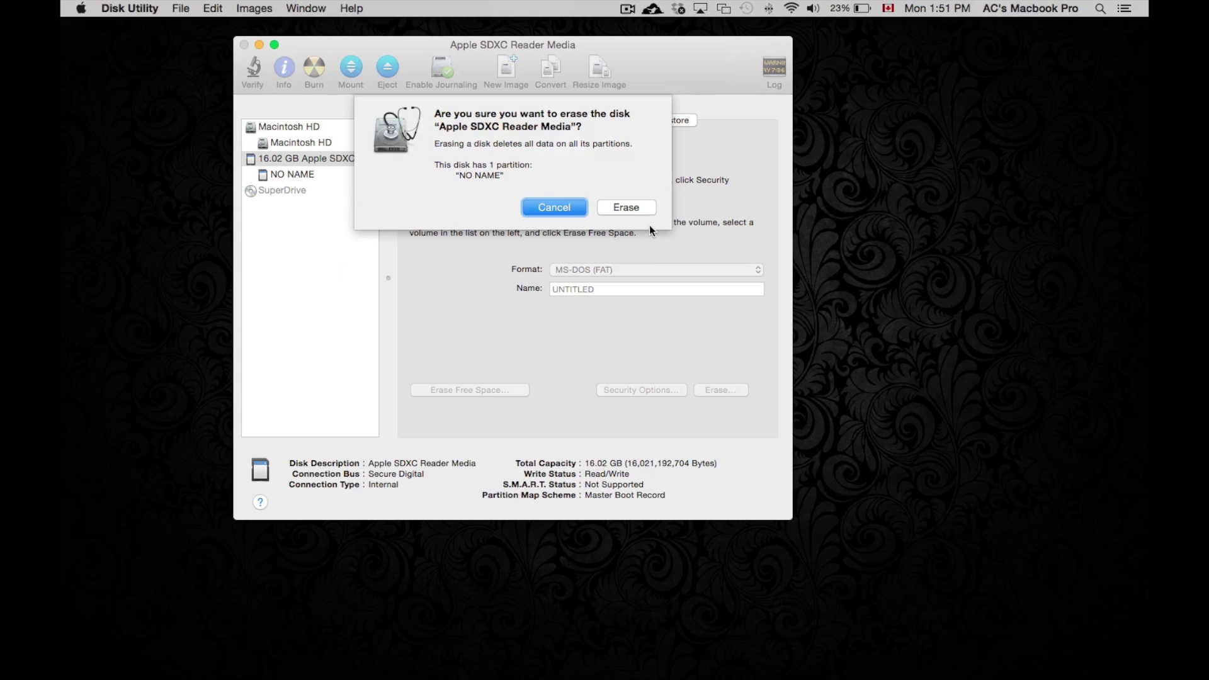
{"action": "left_click", "coordinate": [626, 207]}
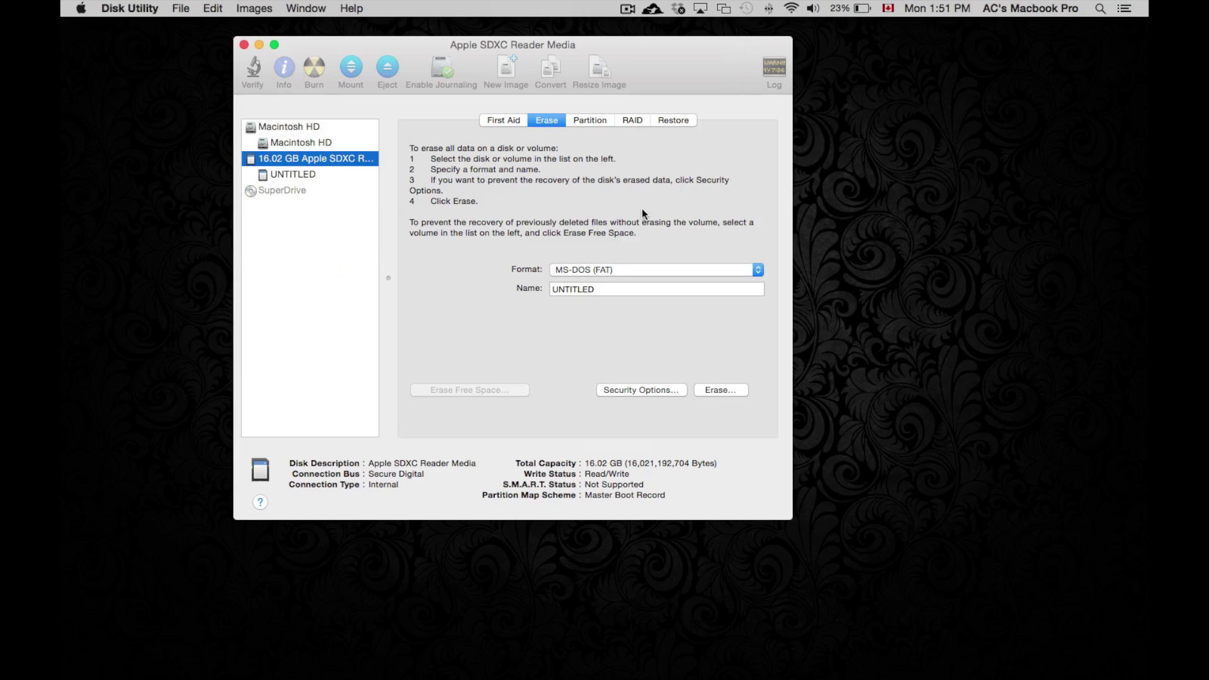
- Replace the UNTITLED erase name with 16GB SD and close Disk Utility
{"action": "left_click", "coordinate": [585, 289]}
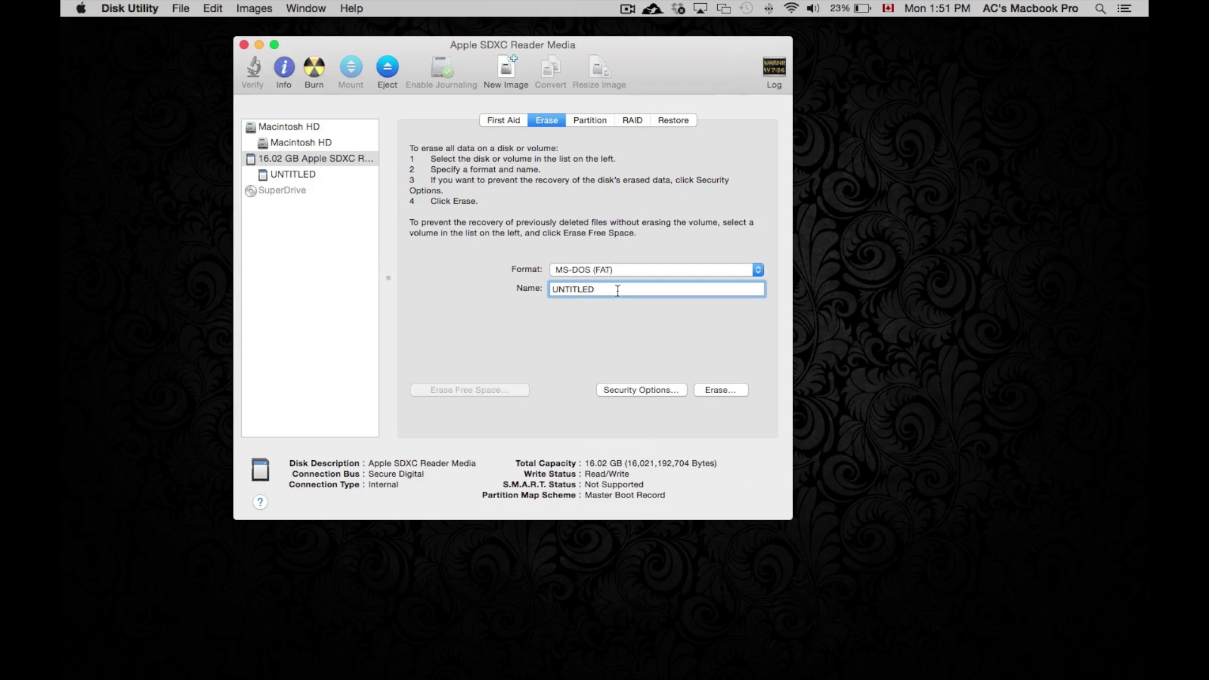
{"action": "double_click", "coordinate": [586, 290]}
{"action": "type", "text": "16GB S"}
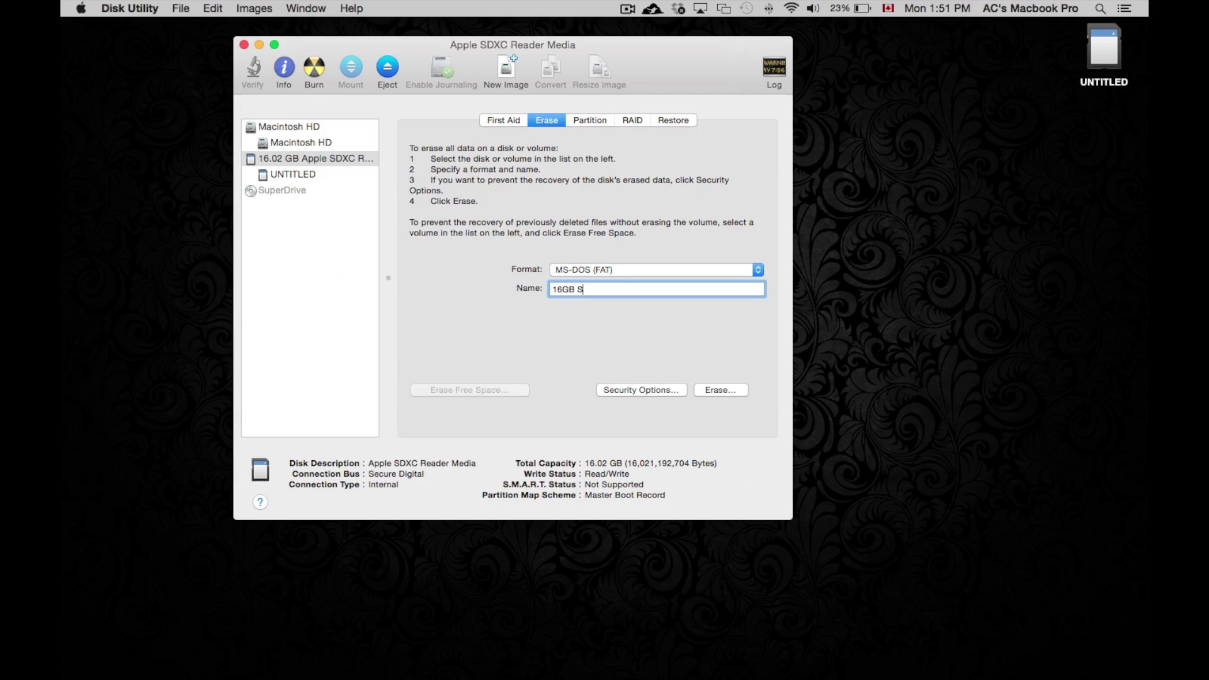
{"action": "type", "text": "D"}
{"action": "left_click", "coordinate": [244, 45]}
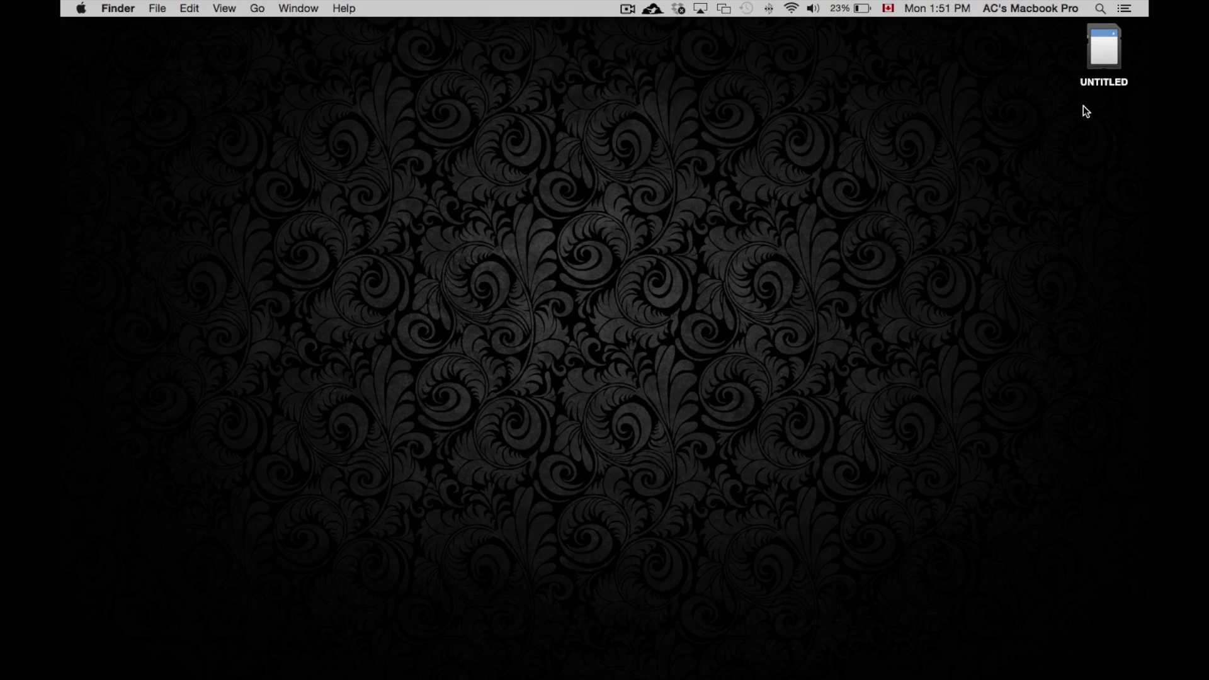
- Move the UNTITLED drive icon from the desktop edge toward the centre
{"action": "left_click", "coordinate": [1110, 81]}
{"action": "left_click_drag", "start_coordinate": [1113, 61], "coordinate": [735, 133]}
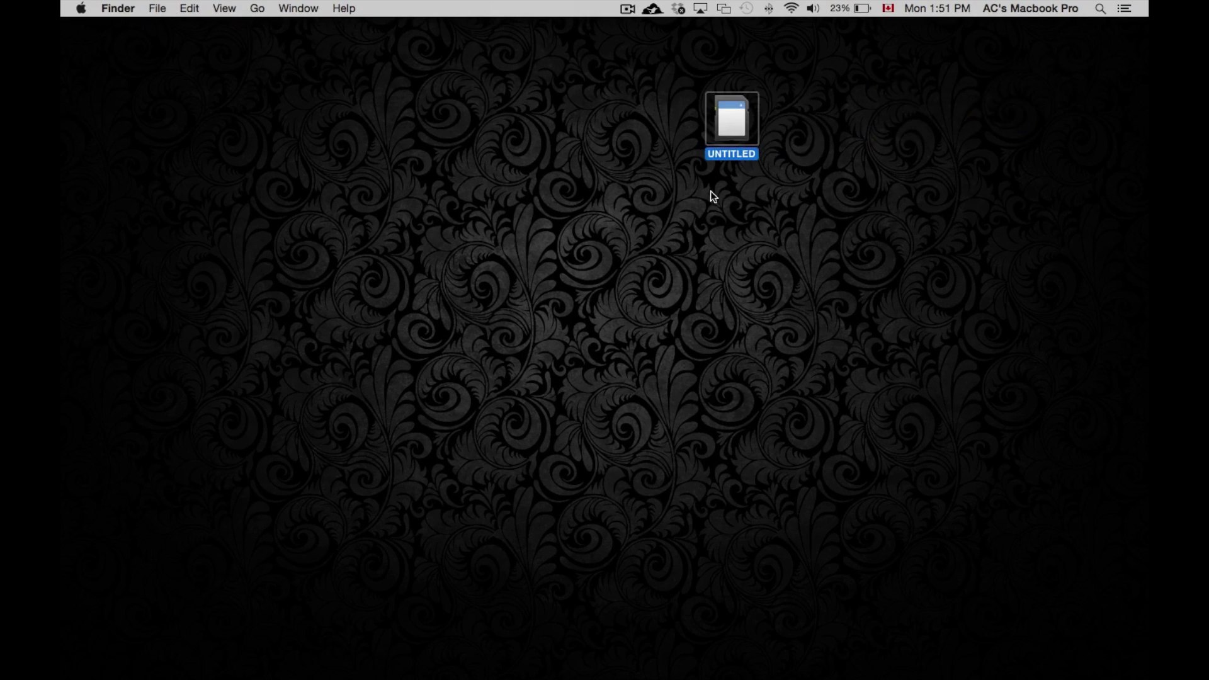
{"action": "left_click_drag", "start_coordinate": [592, 179], "coordinate": [592, 179]}
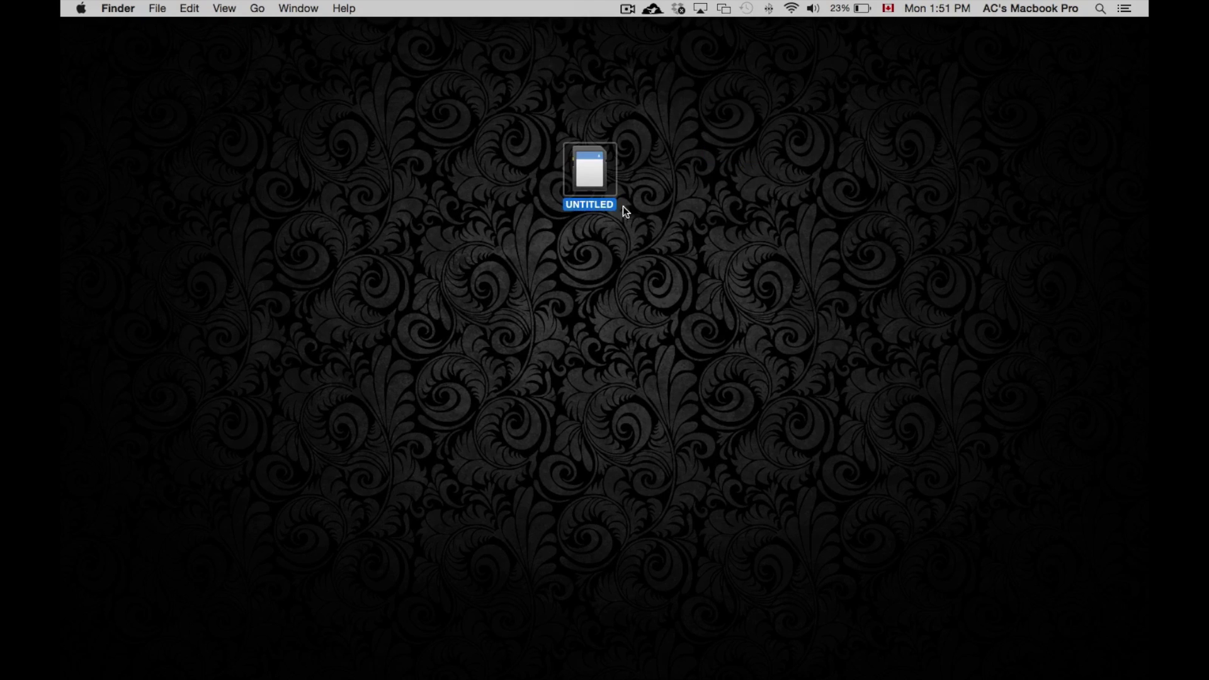
{"action": "left_click", "coordinate": [666, 277]}
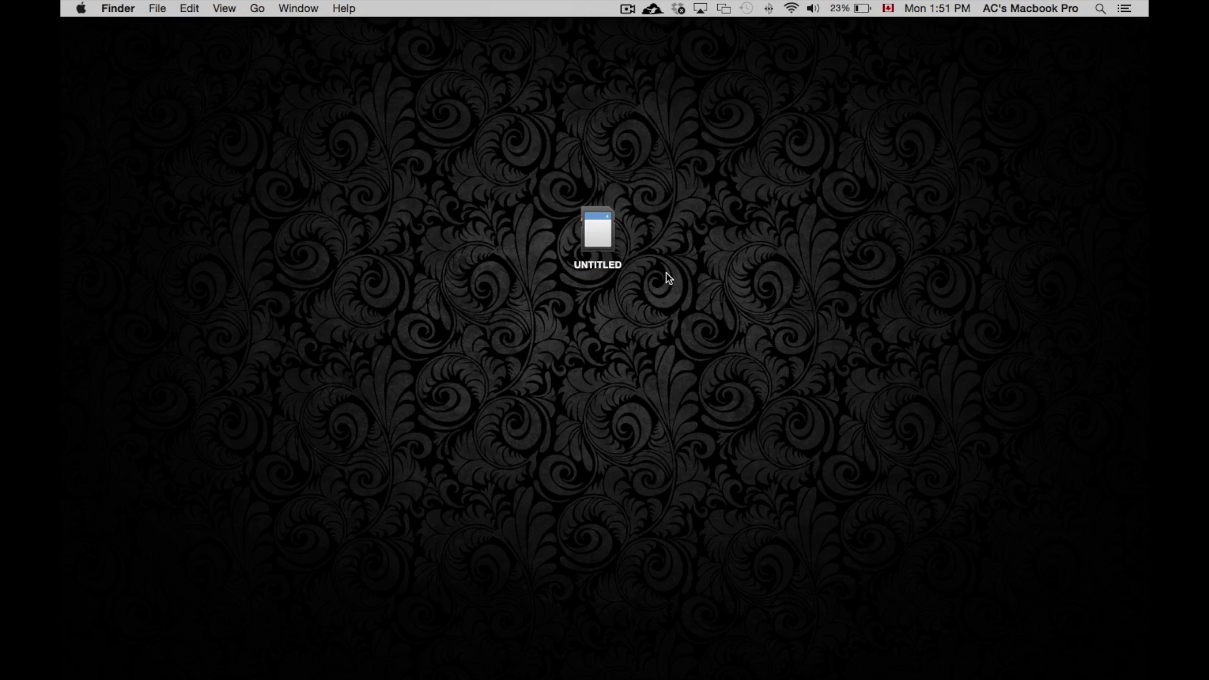
- Select the UNTITLED icon and look through its context menu without choosing an action
{"action": "left_click", "coordinate": [614, 266]}
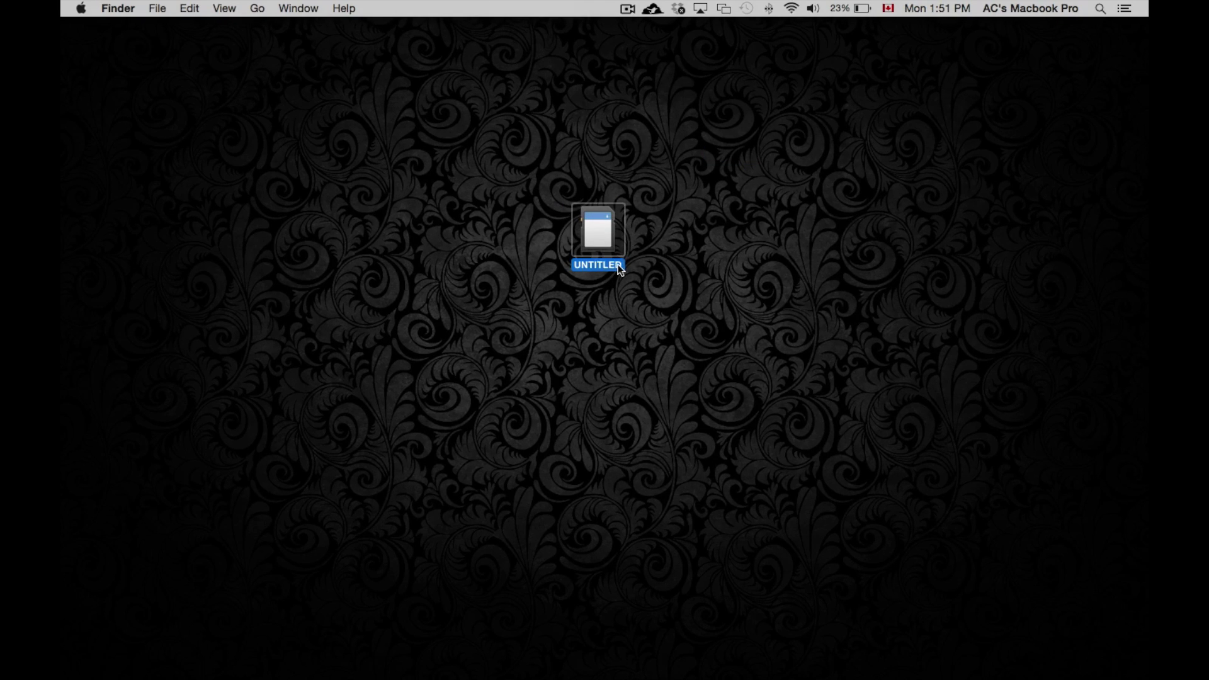
{"action": "left_click", "coordinate": [619, 264]}
{"action": "right_click", "coordinate": [619, 267]}
{"action": "left_click", "coordinate": [656, 198]}
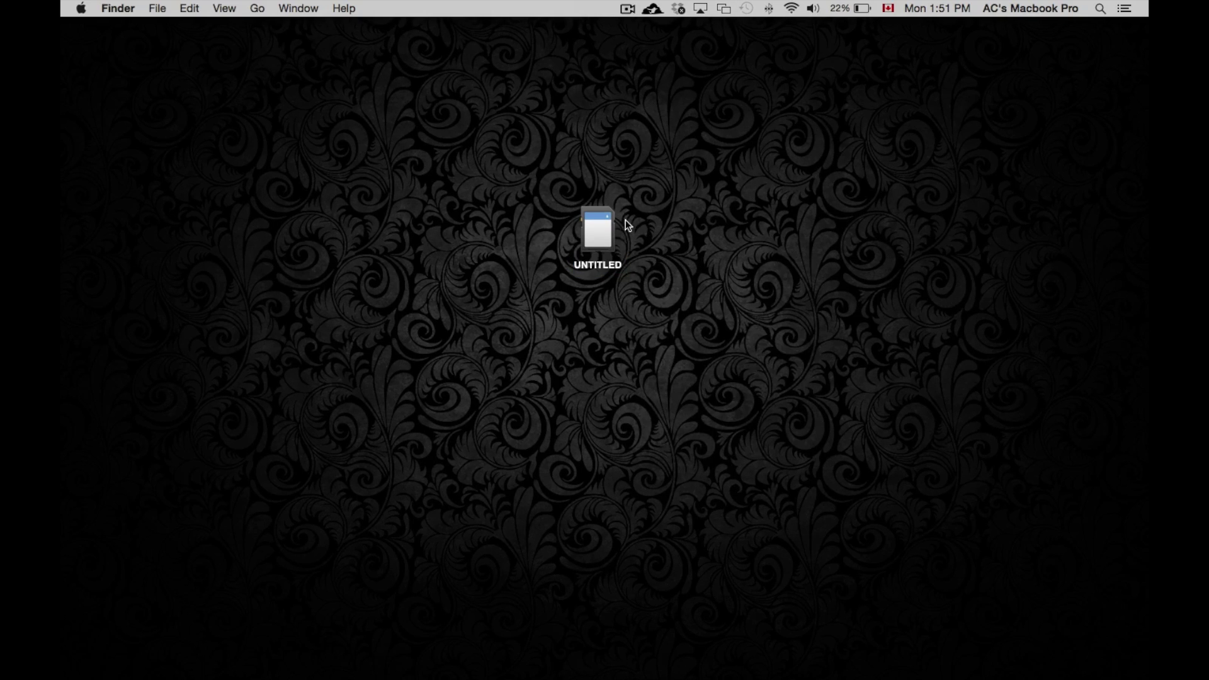
{"action": "left_click", "coordinate": [602, 226]}
{"action": "right_click", "coordinate": [602, 227]}
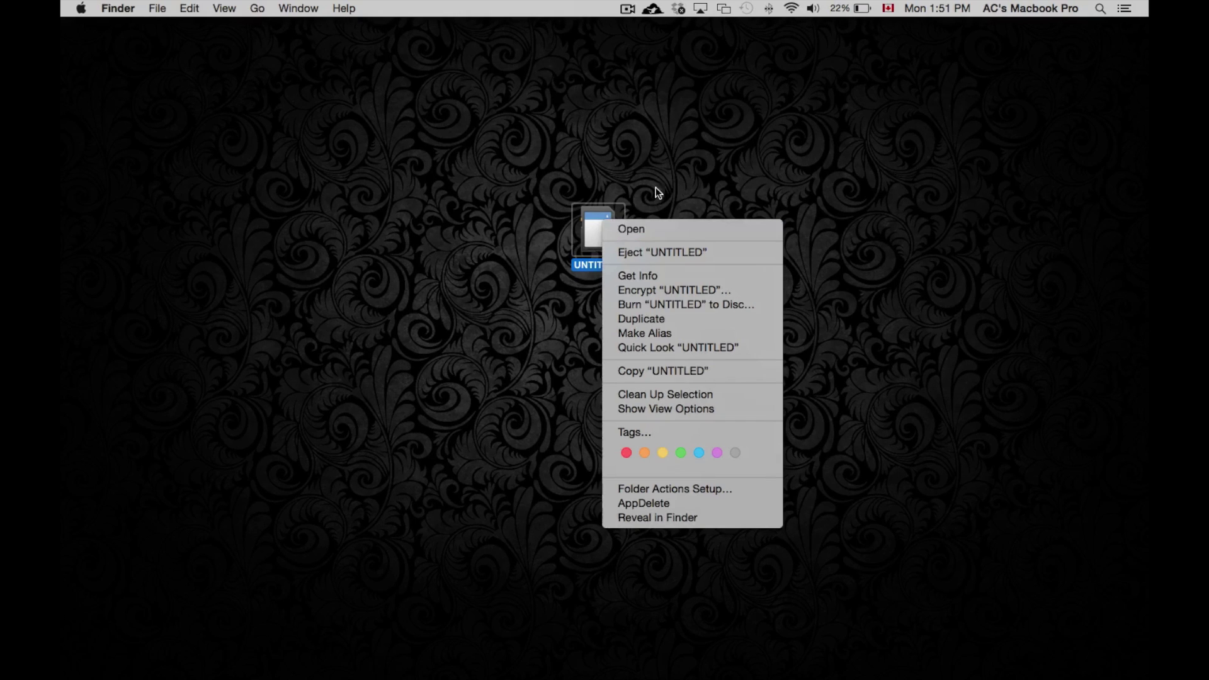
{"action": "left_click", "coordinate": [693, 175]}
- Rename the drive to 16gb sd, nudge its icon and open the card's contents
{"action": "left_click", "coordinate": [611, 239], "text": "super"}
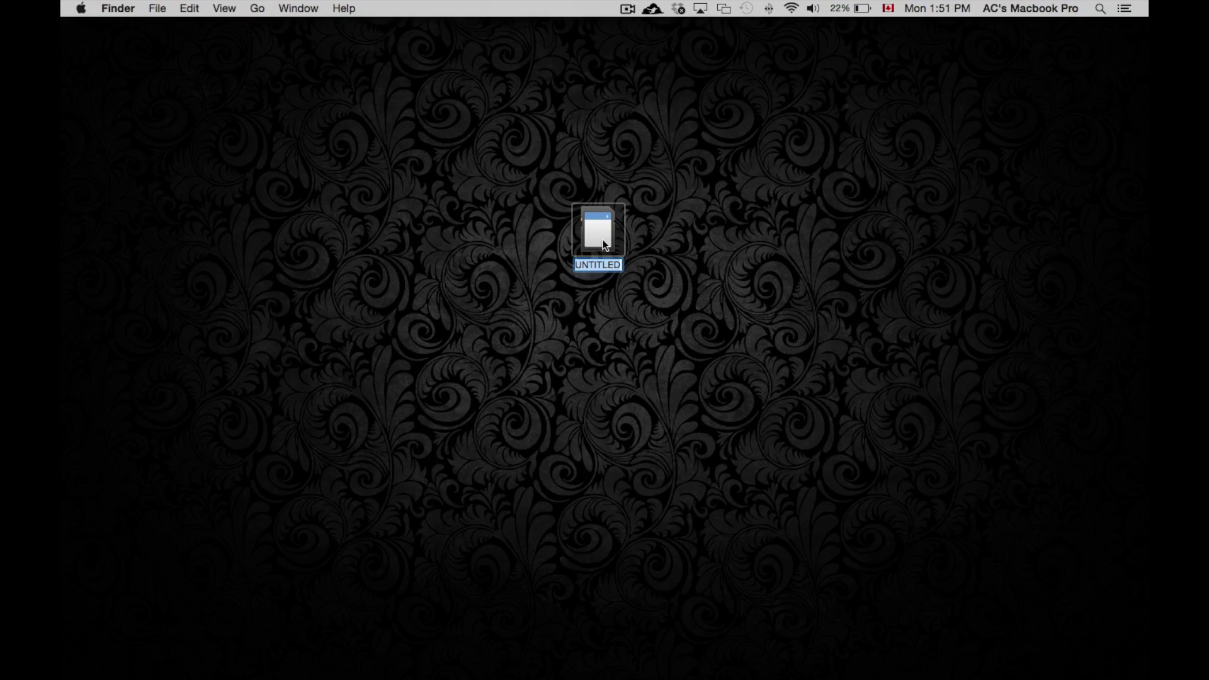
{"action": "key", "text": "BackSpace"}
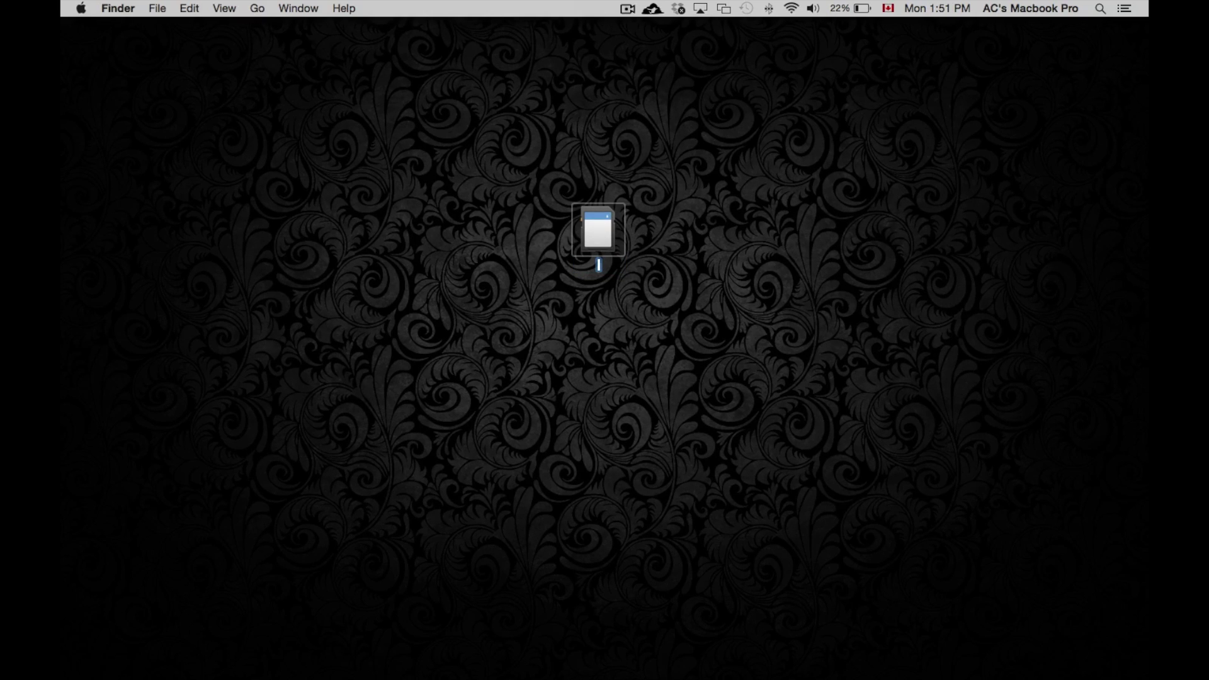
{"action": "type", "text": "16gb"}
{"action": "type", "text": " sd"}
{"action": "left_click", "coordinate": [710, 227]}
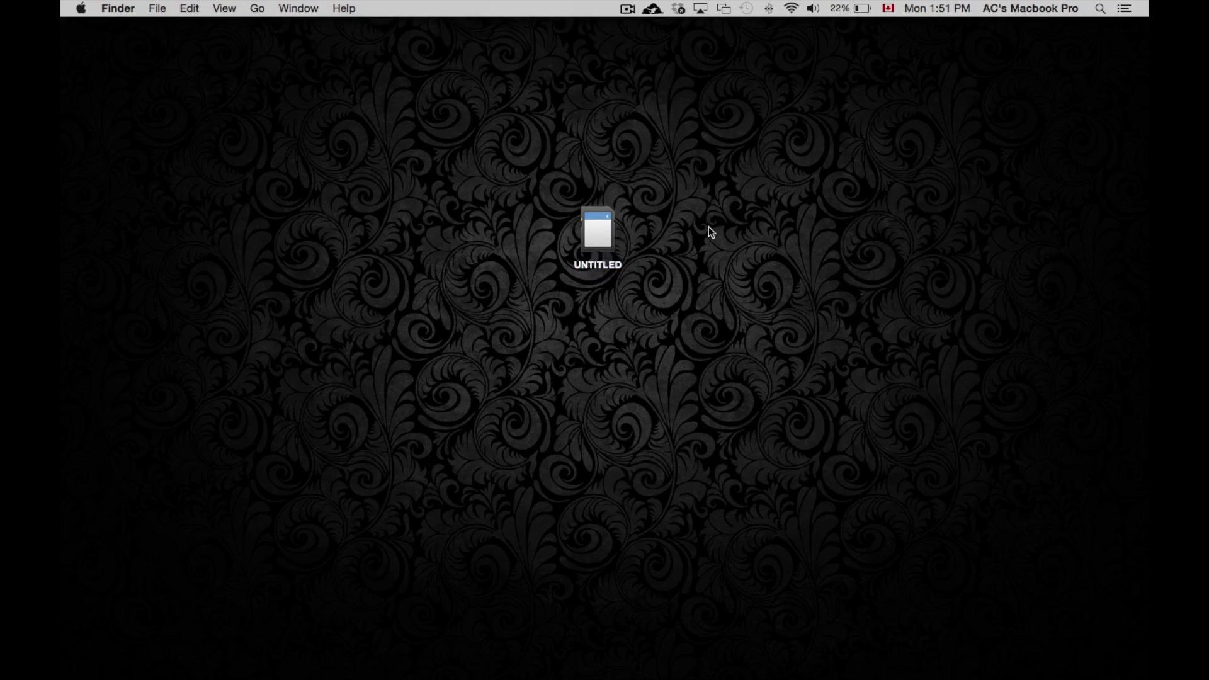
{"action": "left_click_drag", "start_coordinate": [600, 235], "coordinate": [654, 201]}
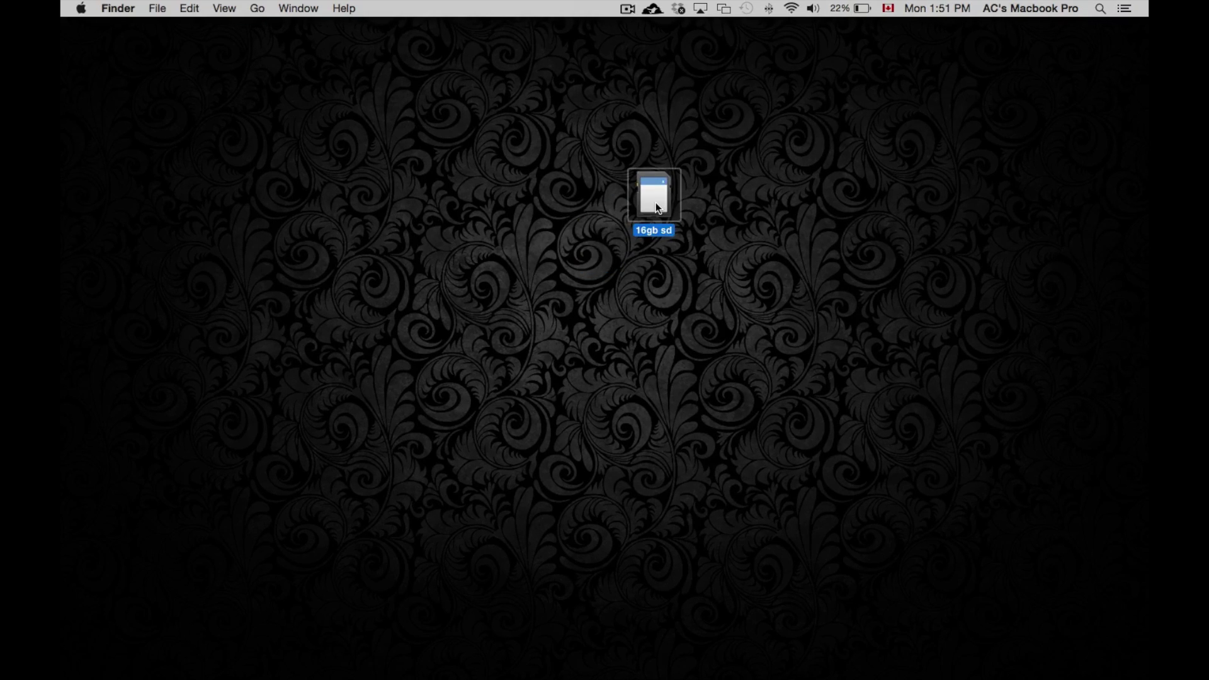
{"action": "double_click", "coordinate": [656, 202]}
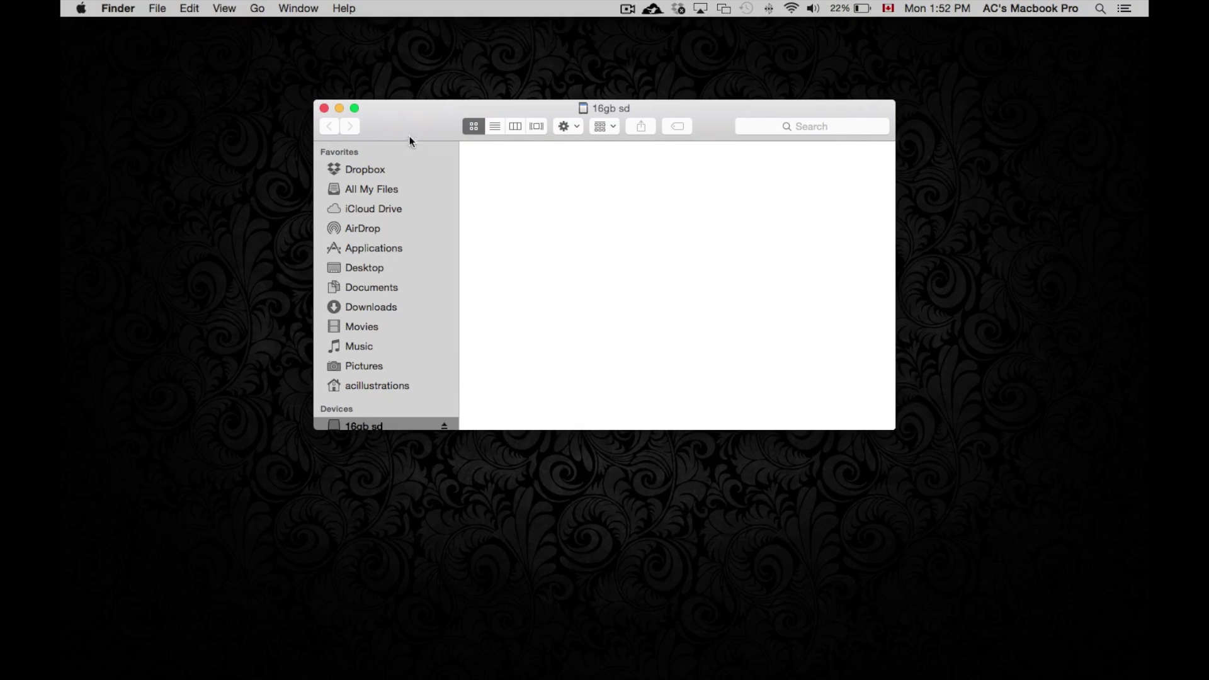
- Move the empty 16gb sd Finder window up-left and enlarge it
{"action": "left_click_drag", "start_coordinate": [410, 141], "coordinate": [391, 114]}
{"action": "left_click_drag", "start_coordinate": [877, 402], "coordinate": [927, 528]}
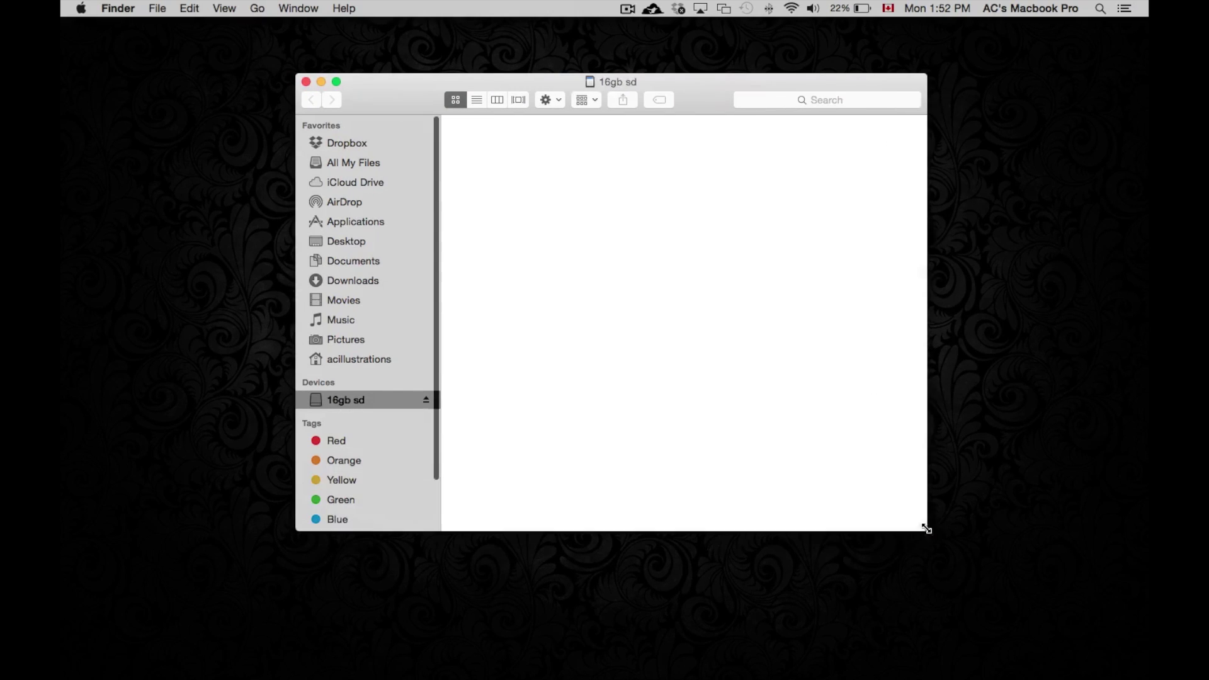